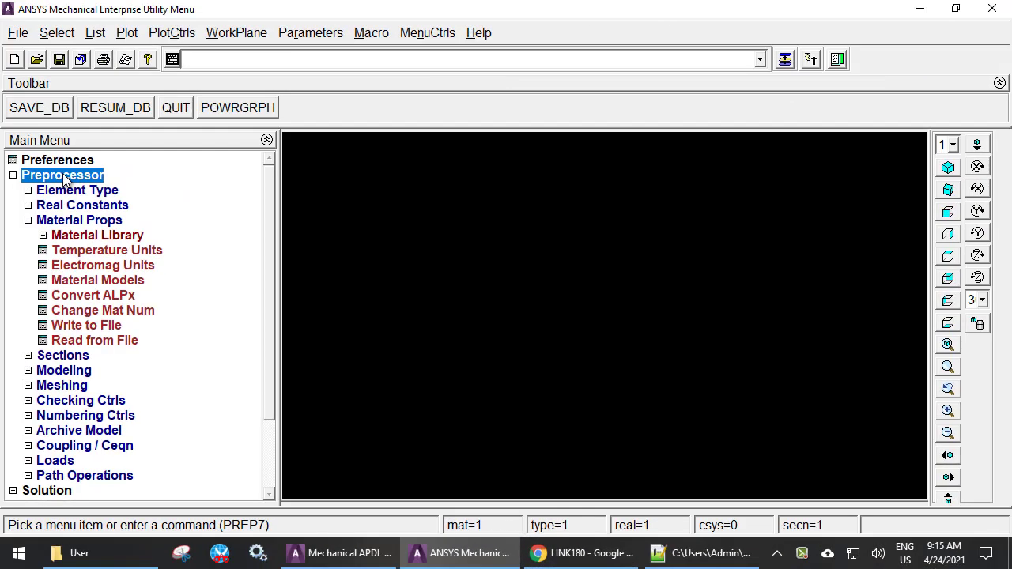
# Add LINK180 (Link, 3D finit stn 180) as element type 1.
pyautogui.click(77, 192)
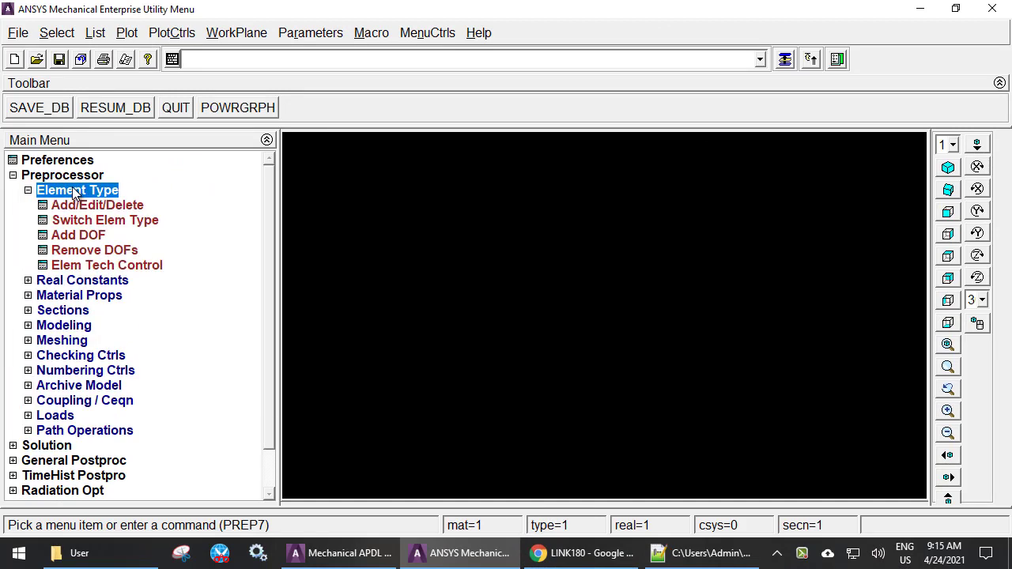
pyautogui.click(88, 207)
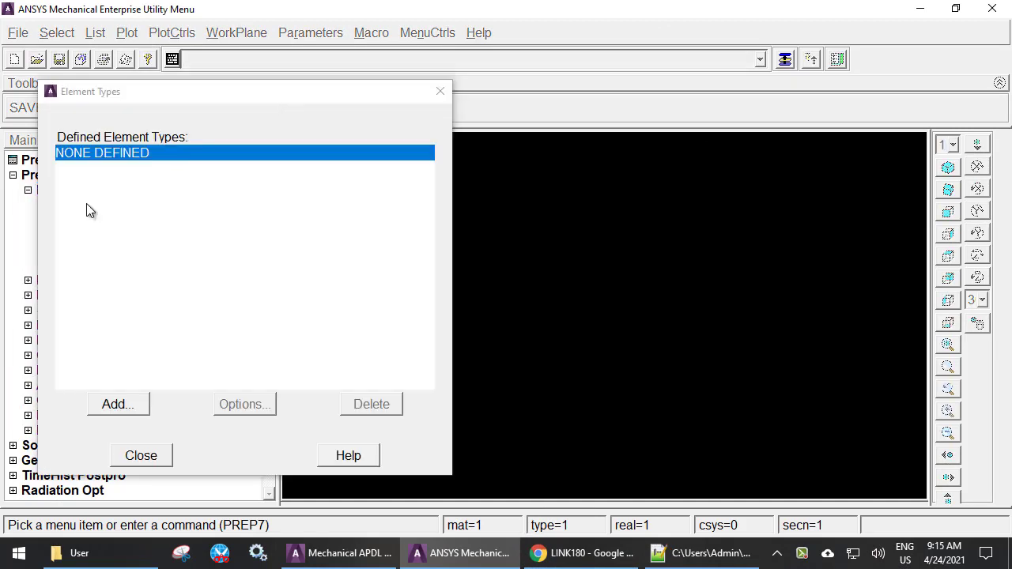
pyautogui.click(142, 404)
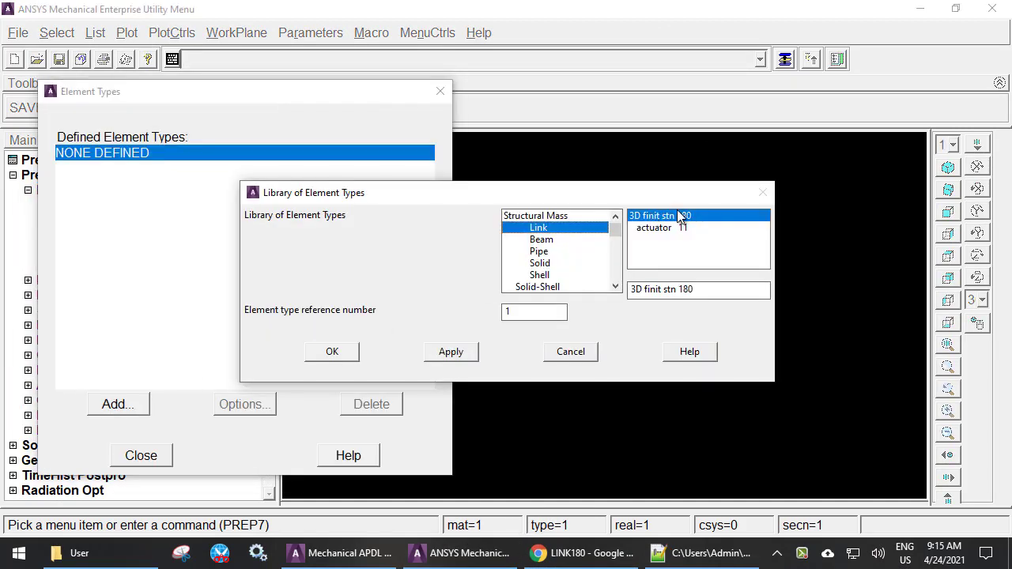
pyautogui.click(332, 352)
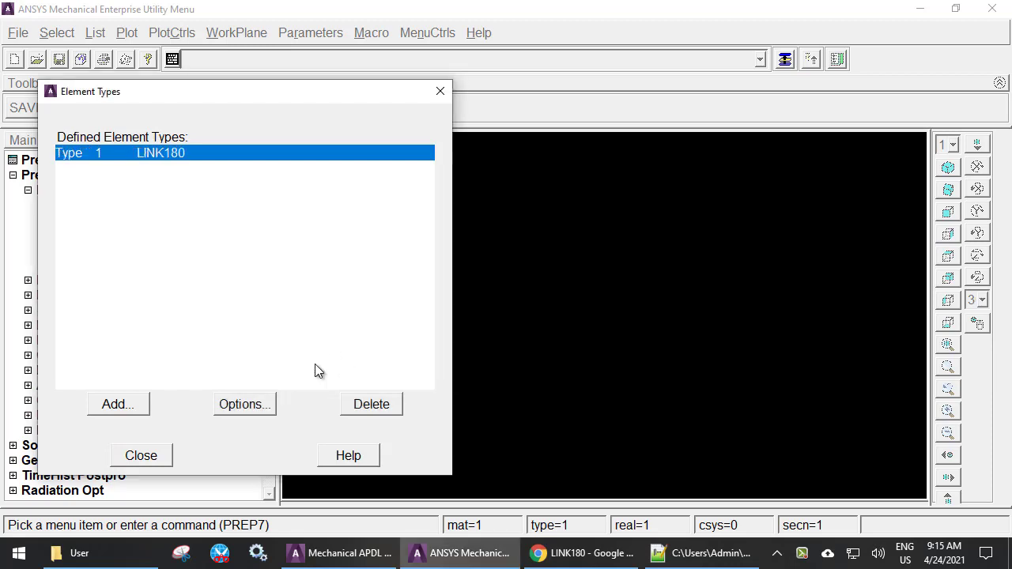
pyautogui.click(159, 456)
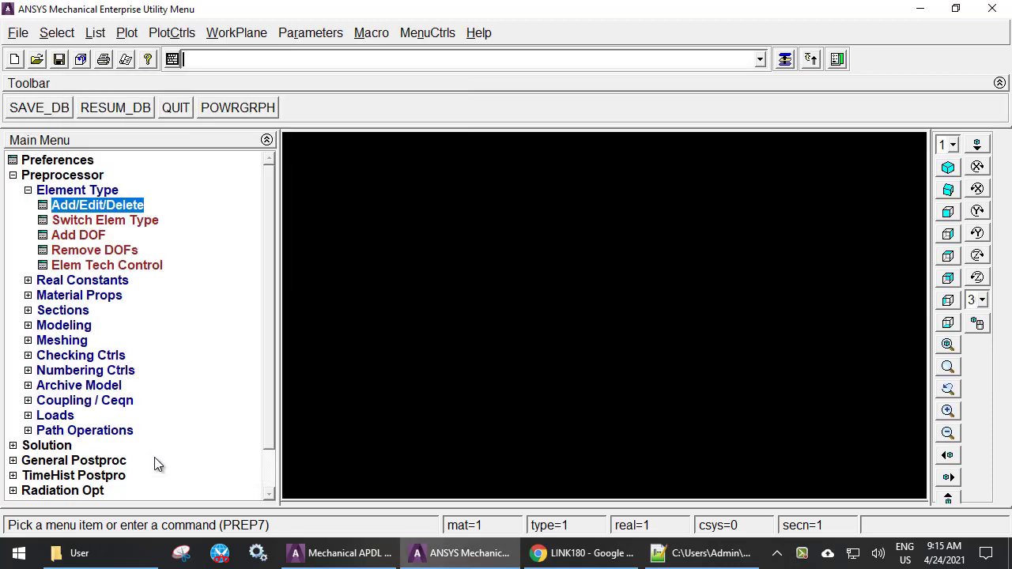
# Start a new link section and set its section ID to 1.
pyautogui.click(30, 313)
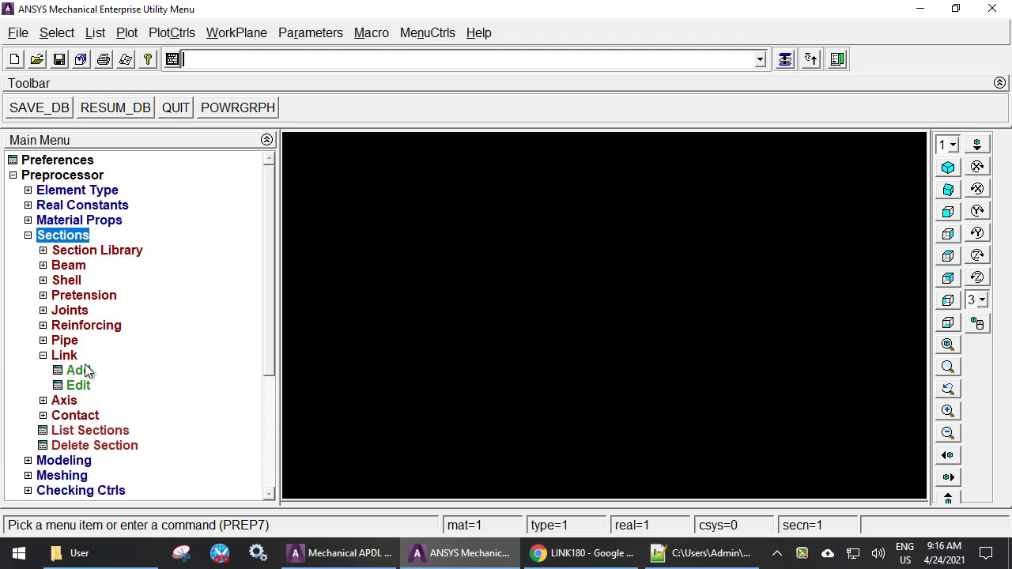
pyautogui.click(85, 372)
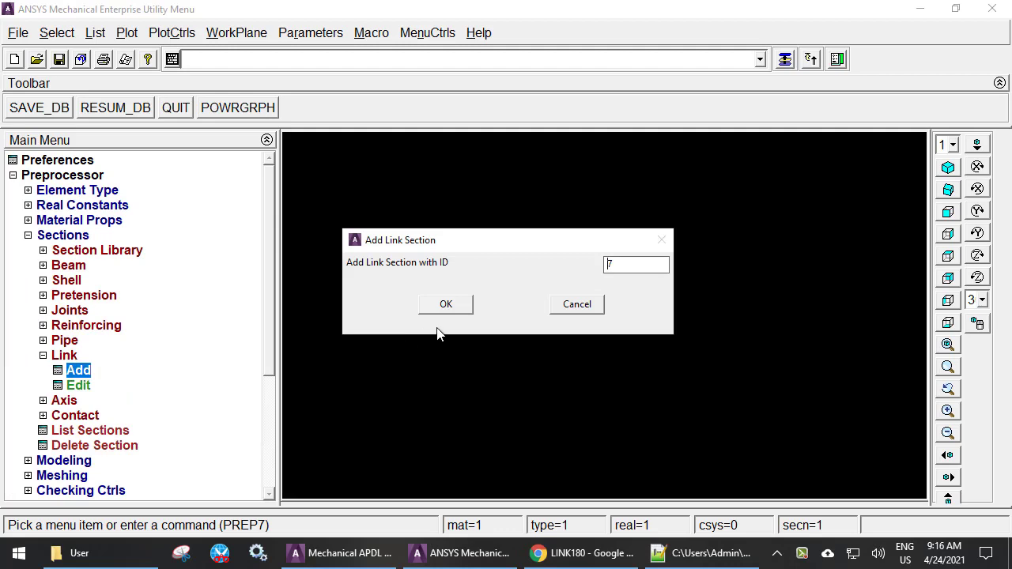
pyautogui.moveTo(636, 264); pyautogui.dragTo(606, 263)
pyautogui.write('1')
pyautogui.click(457, 306)
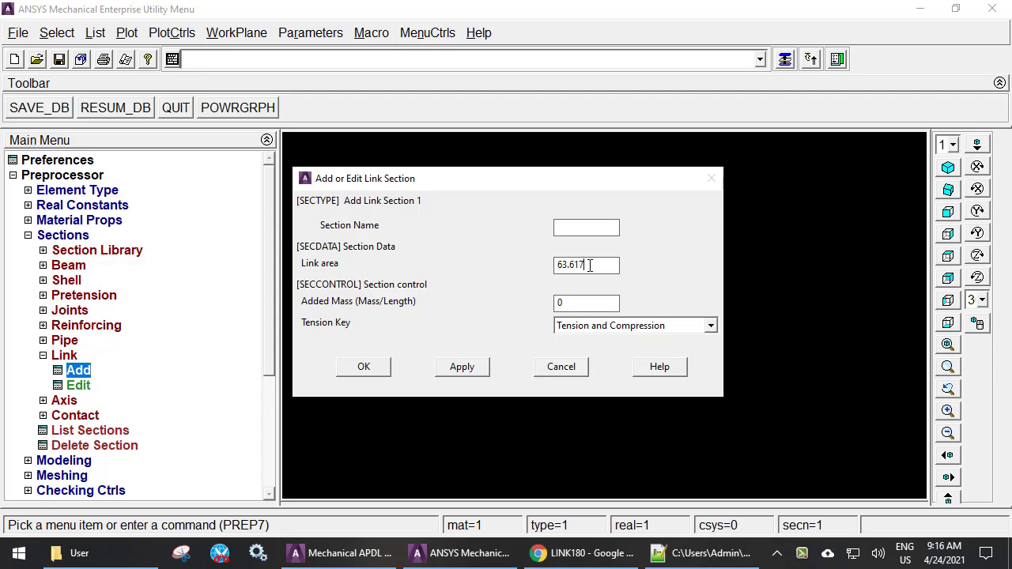
# Save link section 1 with area 63.6173 and expand Structural > Linear > Elastic material models.
pyautogui.click(362, 366)
pyautogui.click(27, 220)
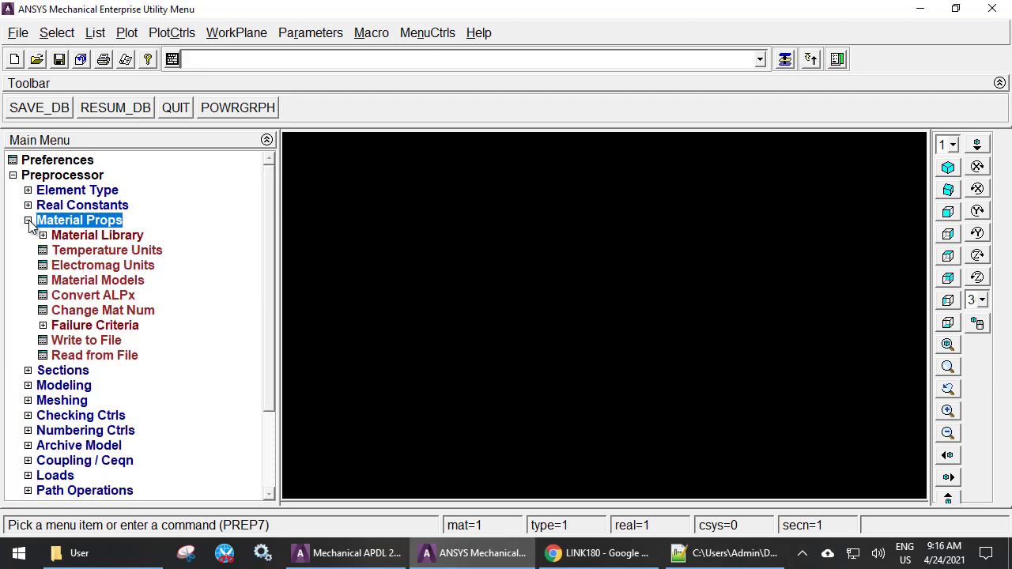
pyautogui.click(94, 286)
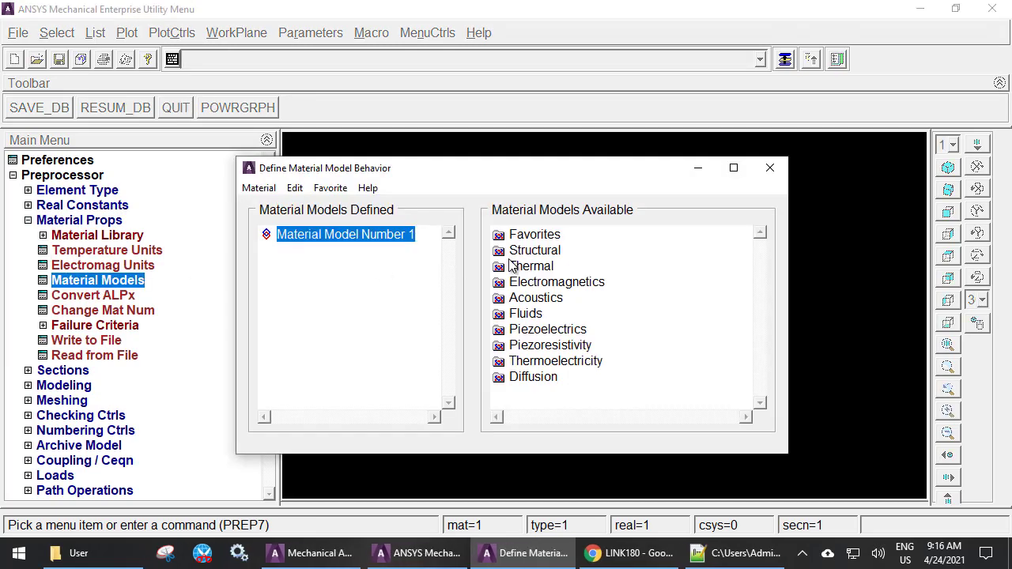
pyautogui.click(535, 251)
pyautogui.doubleClick(535, 251)
pyautogui.doubleClick(550, 267)
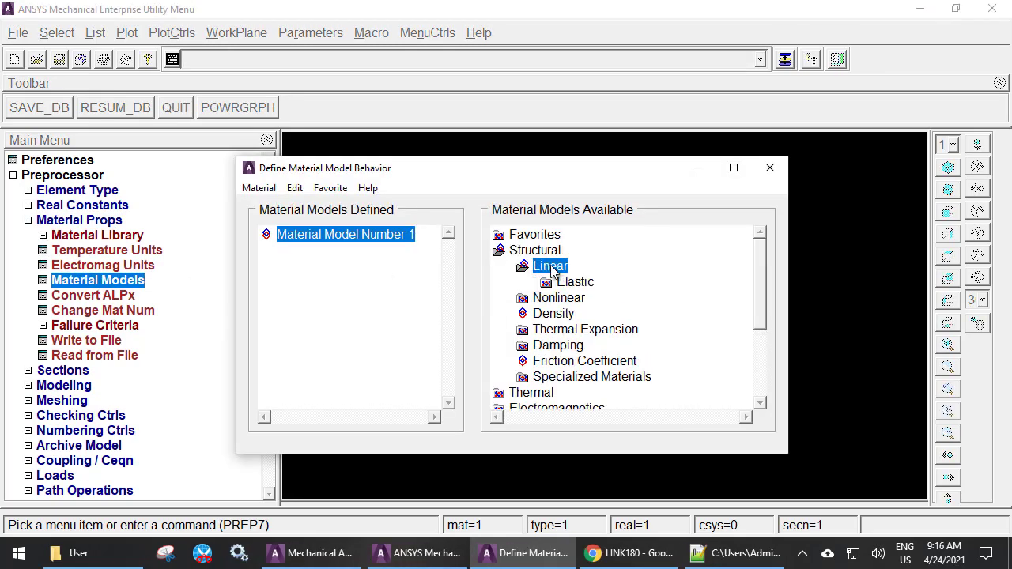
pyautogui.doubleClick(576, 285)
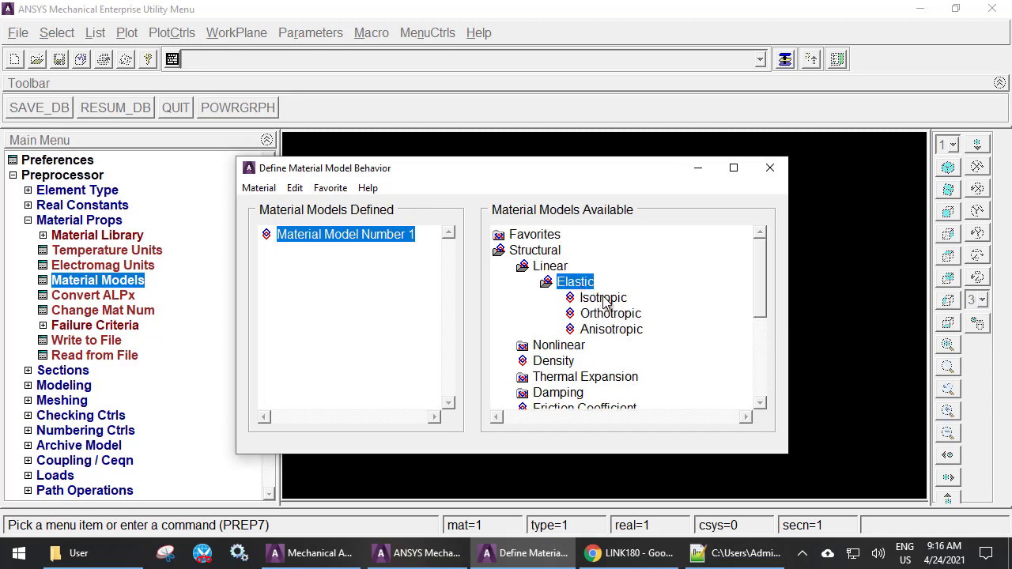
# Give material 1 isotropic properties EX 200000 and PRXY 0.29.
pyautogui.doubleClick(607, 301)
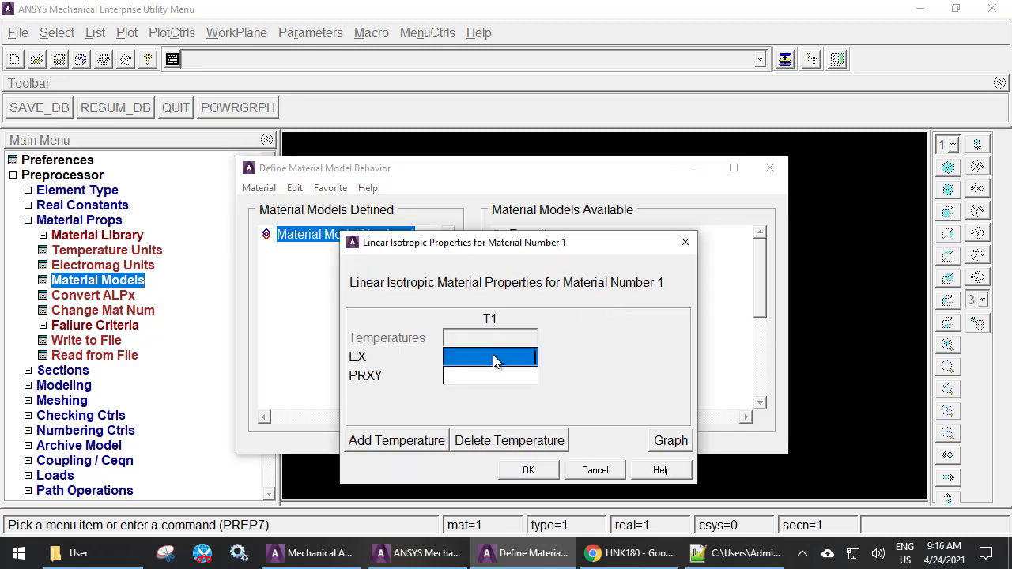
pyautogui.write('200000')
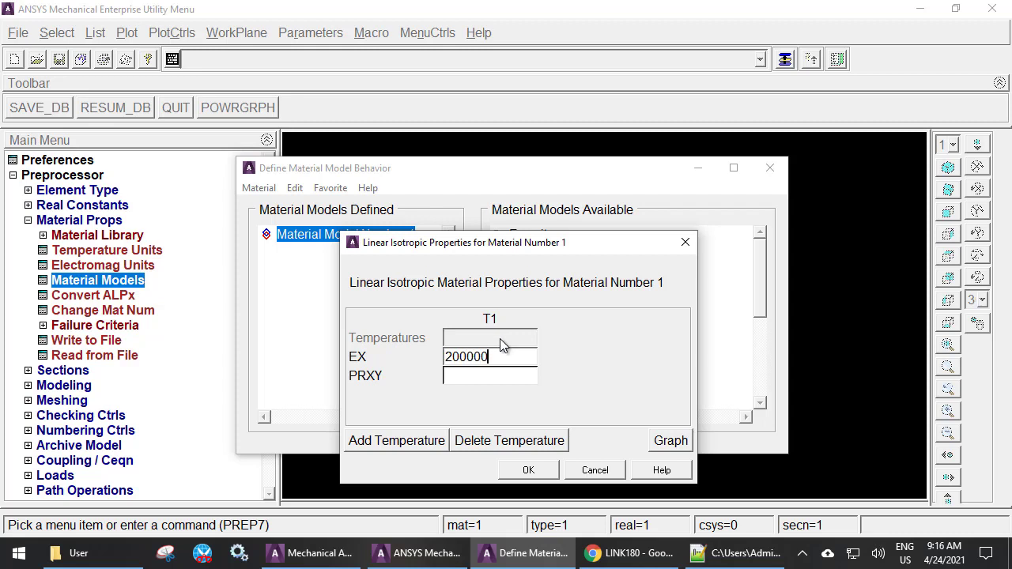
pyautogui.press('Tab')
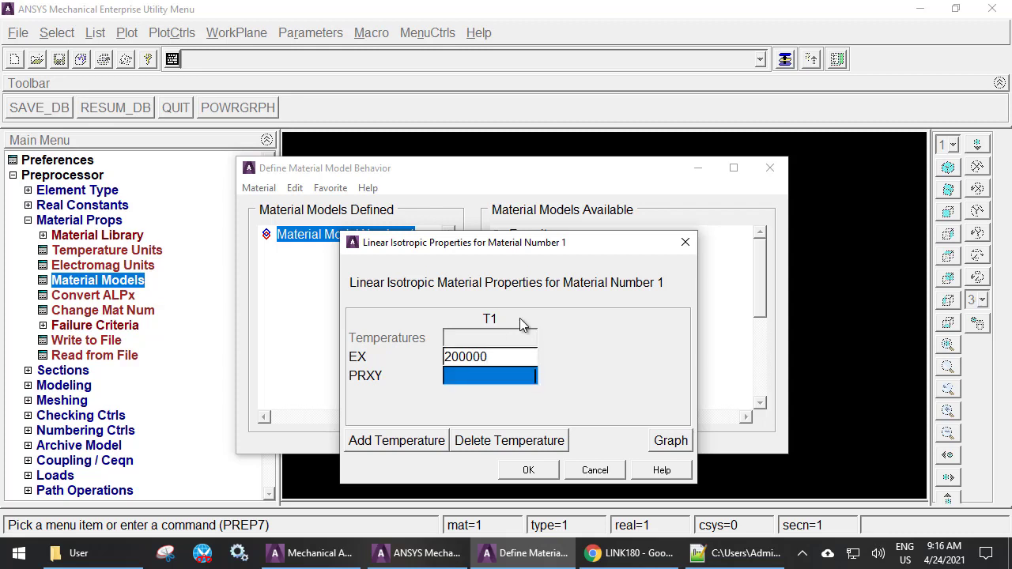
pyautogui.write('.29')
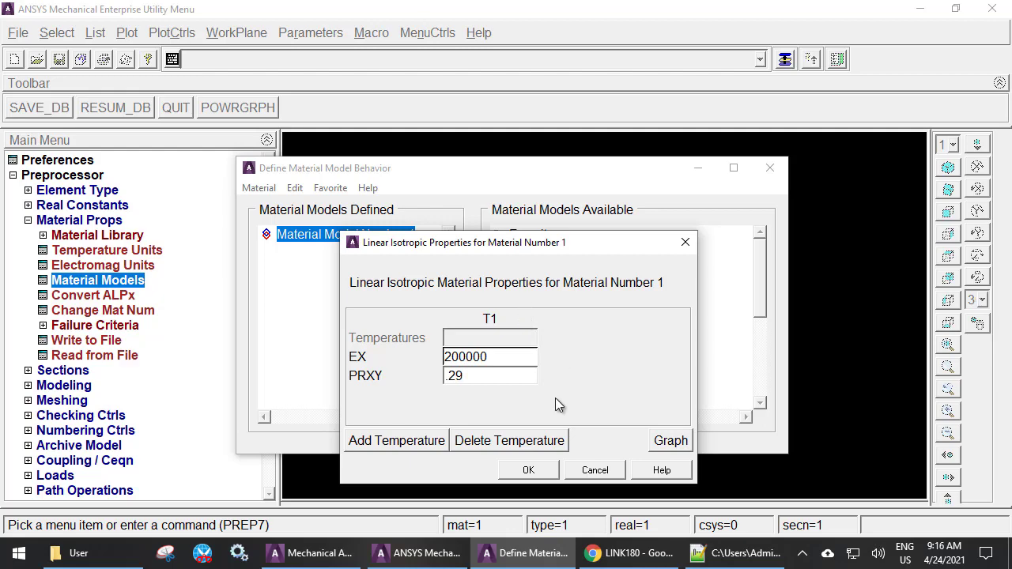
pyautogui.click(538, 471)
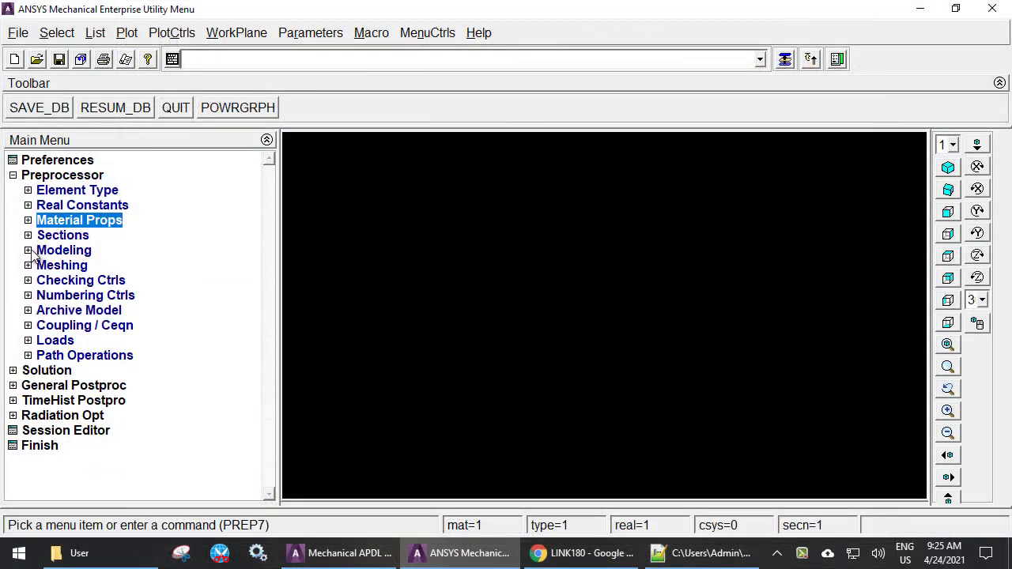
# Create node 1 in the active coordinate system at the origin.
pyautogui.click(31, 250)
pyautogui.click(44, 267)
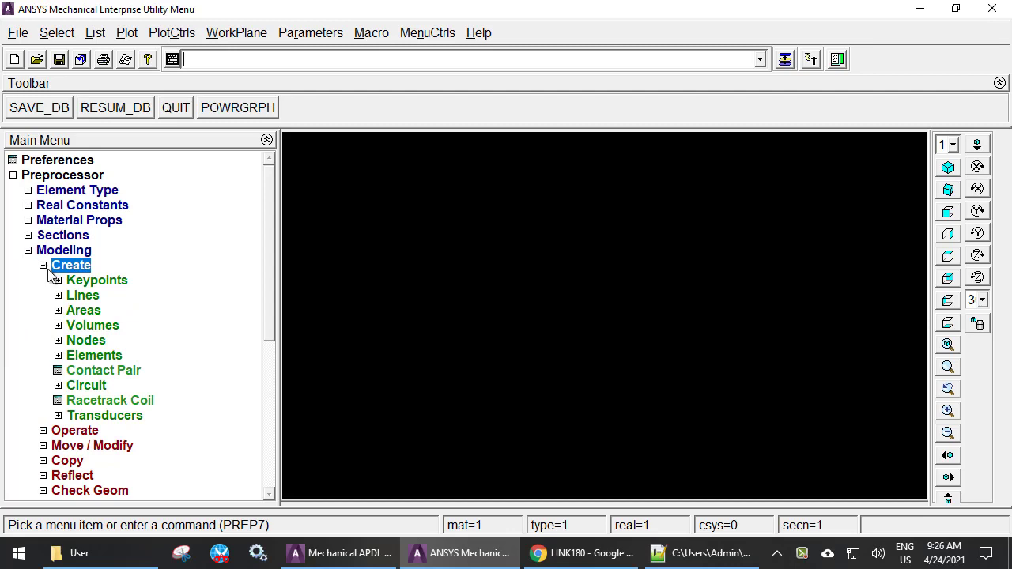
pyautogui.click(58, 341)
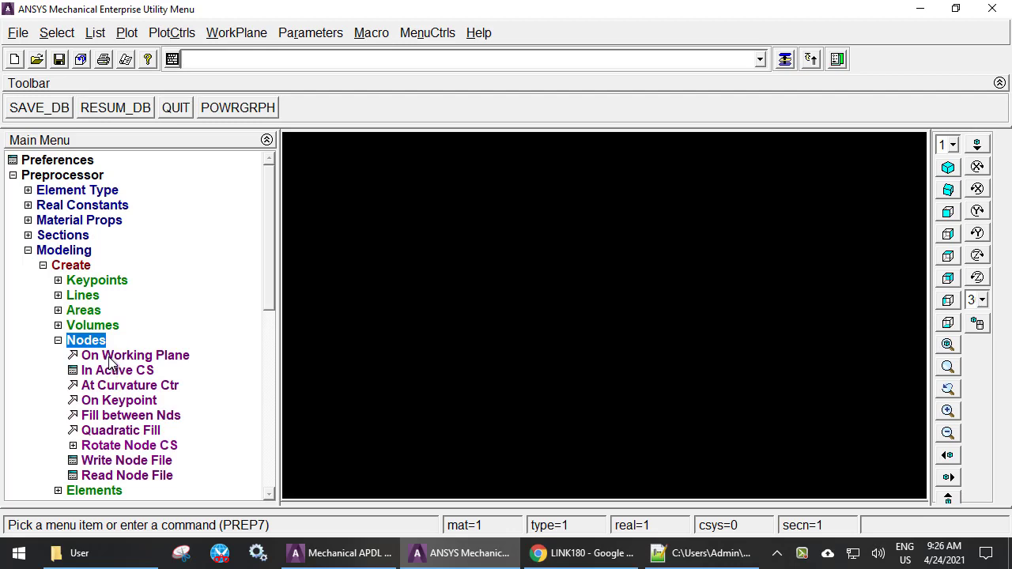
pyautogui.click(100, 371)
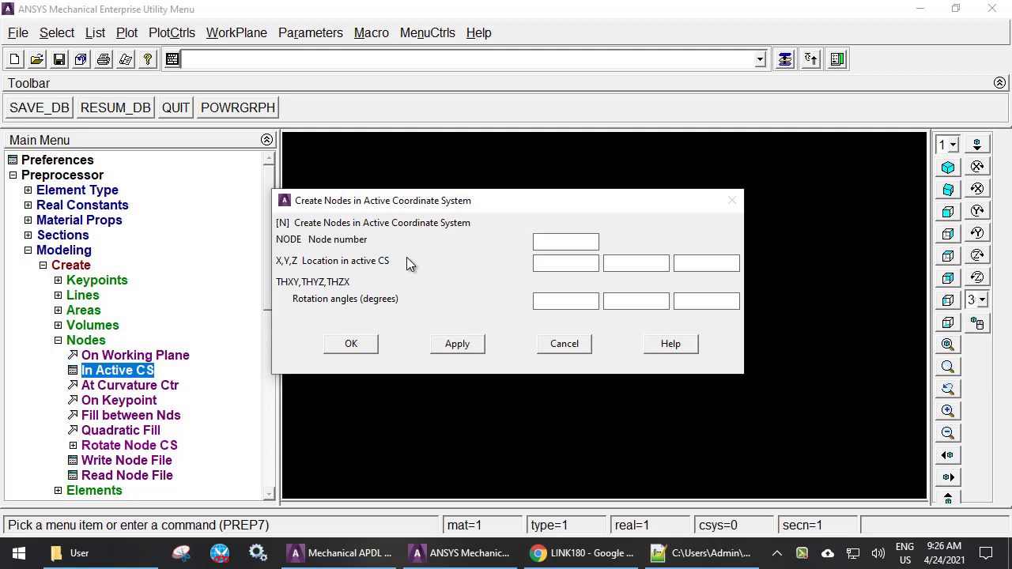
pyautogui.write('1')
pyautogui.click(352, 344)
pyautogui.click(43, 264)
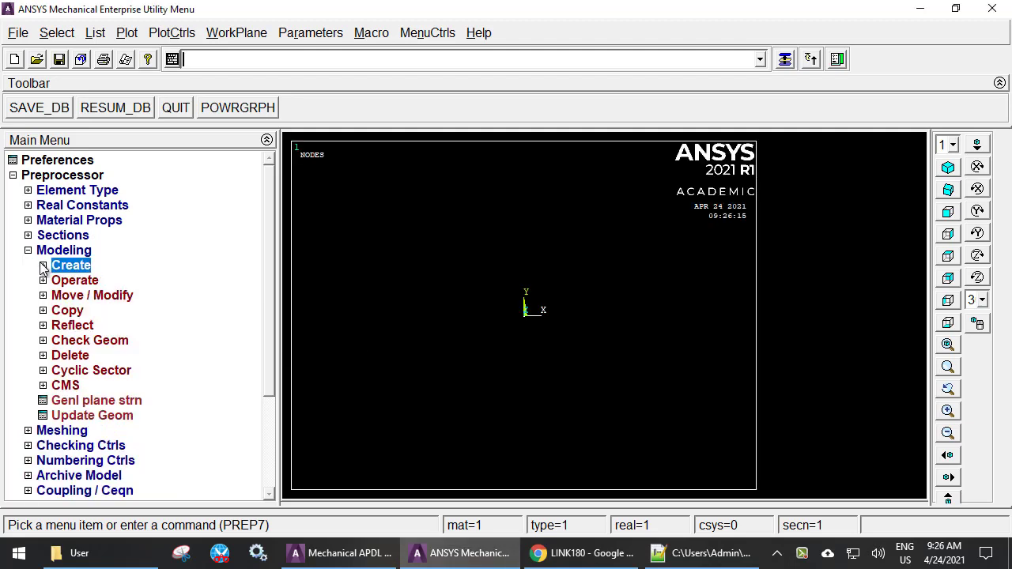
# Copy node 1 with 4 total copies at 250 spacing along X, creating nodes 2–4.
pyautogui.click(43, 311)
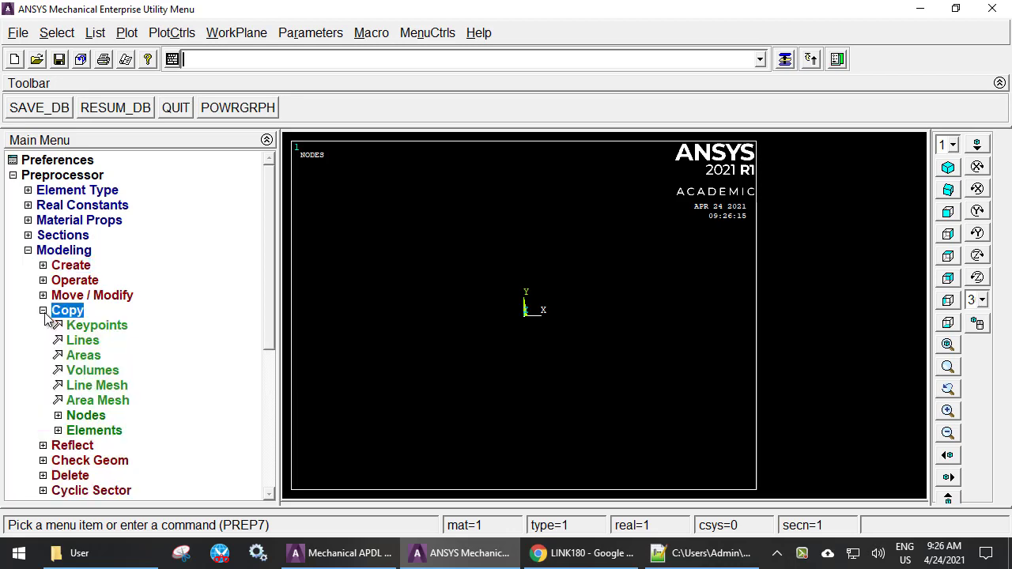
pyautogui.click(59, 416)
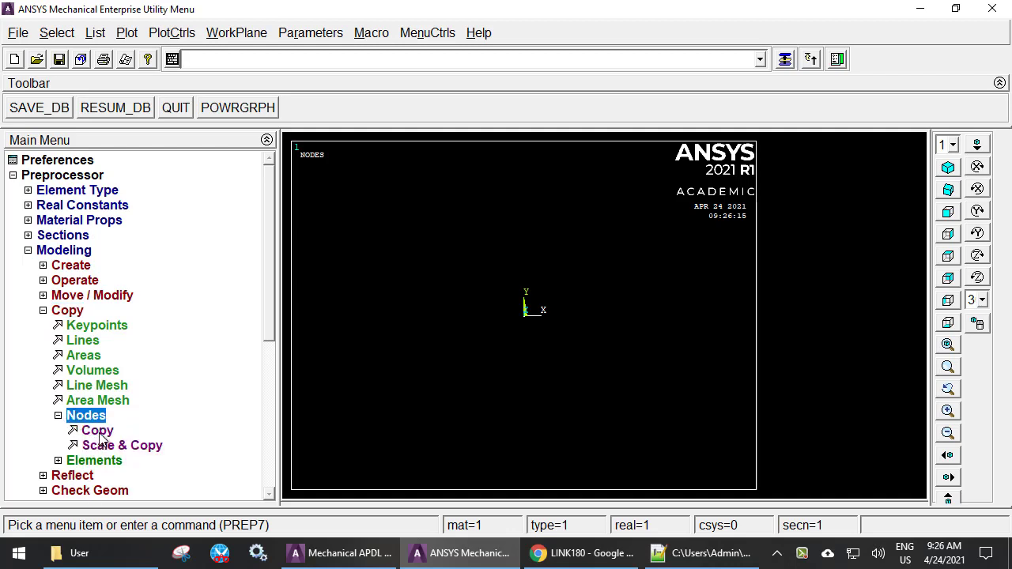
pyautogui.click(98, 431)
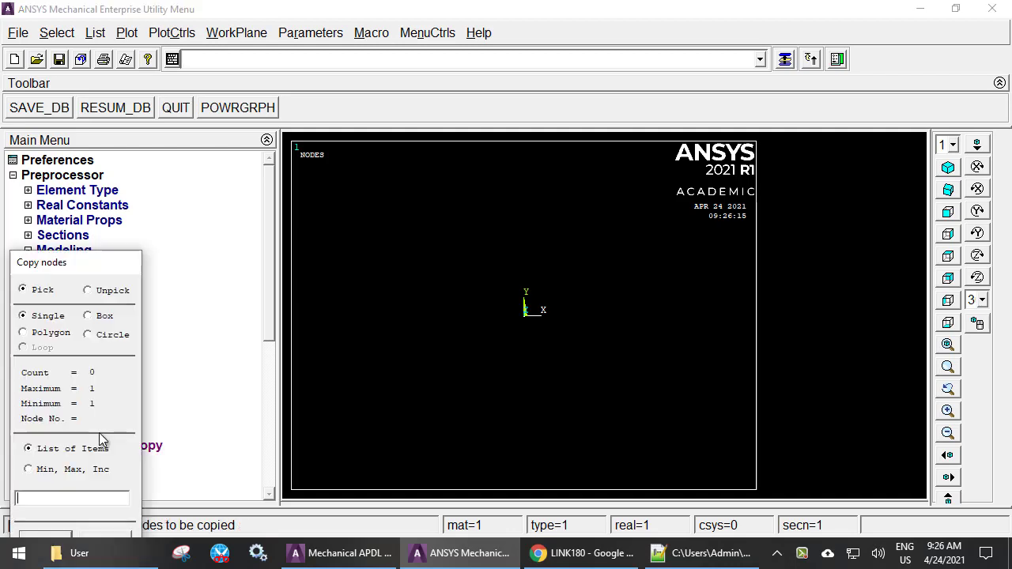
pyautogui.click(524, 316)
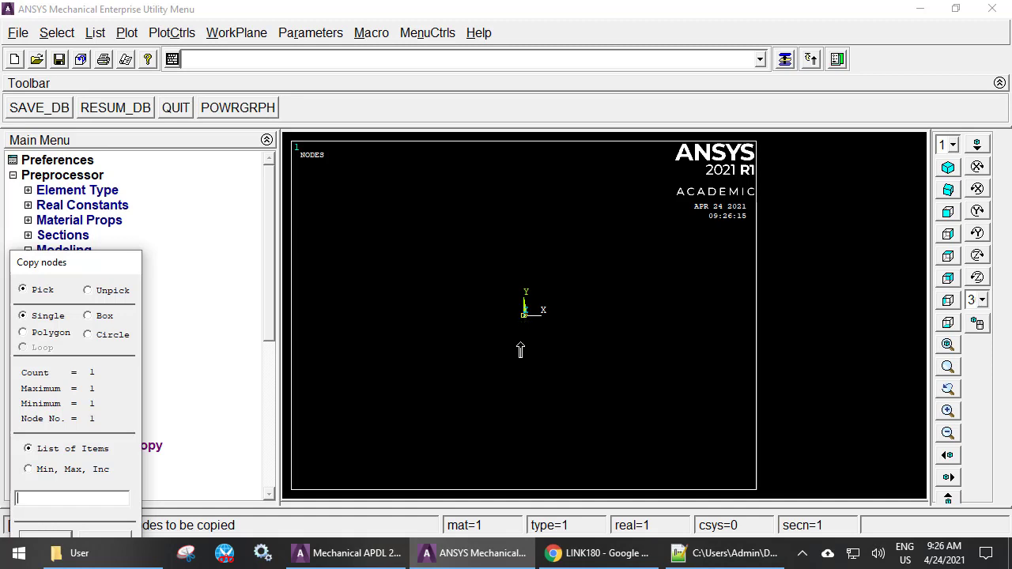
pyautogui.moveTo(101, 264)
pyautogui.mouseDown()
pyautogui.moveTo(243, 180)
pyautogui.moveTo(205, 136)
pyautogui.mouseUp()
pyautogui.click(158, 425)
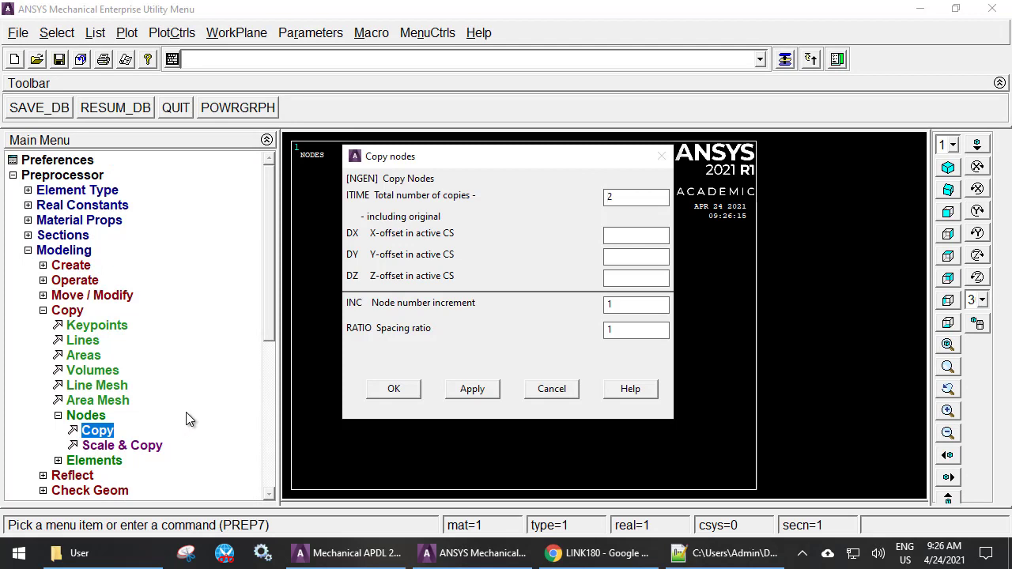
pyautogui.doubleClick(615, 199)
pyautogui.write('4')
pyautogui.click(625, 330)
pyautogui.click(406, 391)
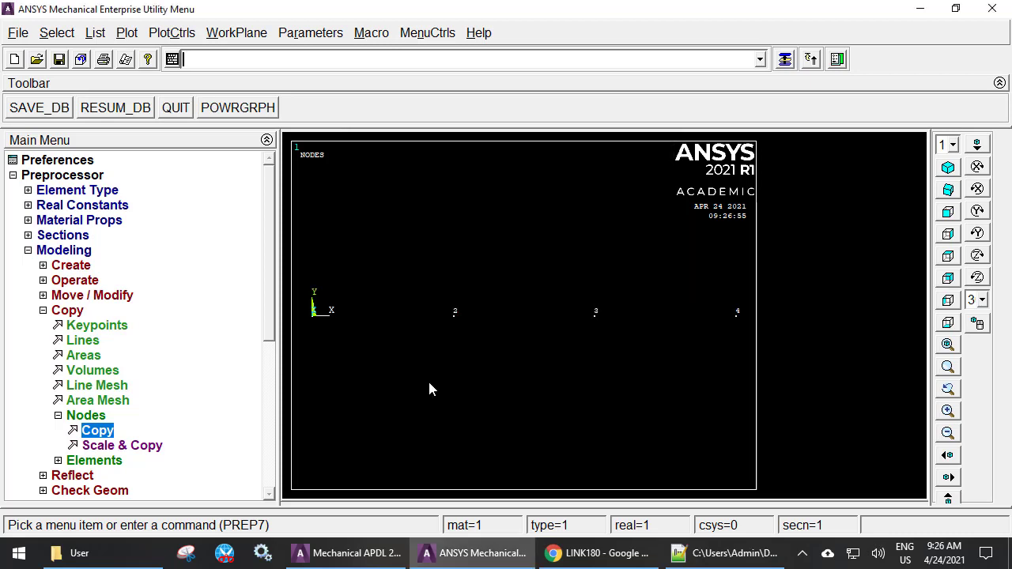
# Create an auto-numbered link element through nodes 1 and 2.
pyautogui.click(42, 312)
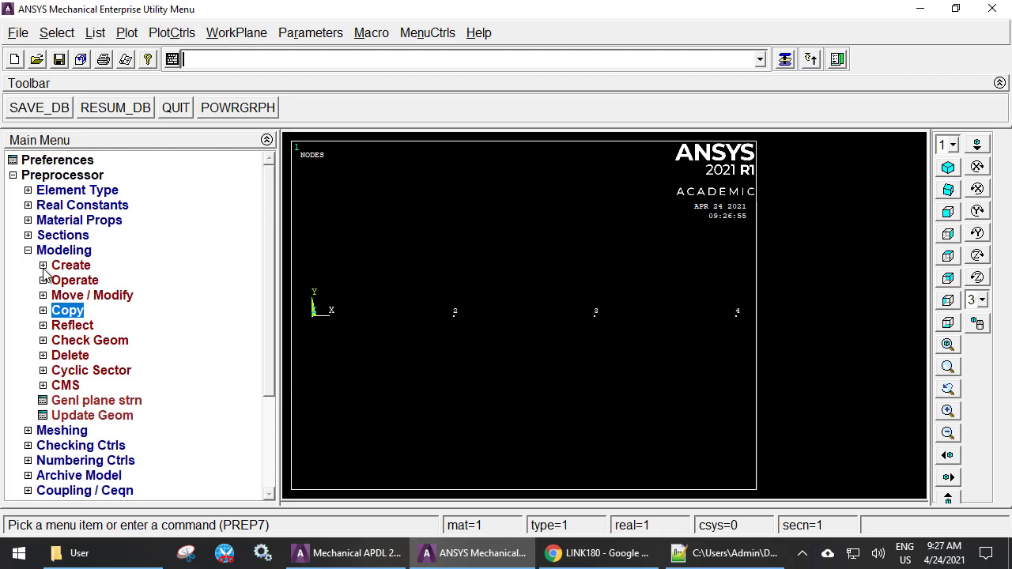
pyautogui.click(44, 266)
pyautogui.click(58, 340)
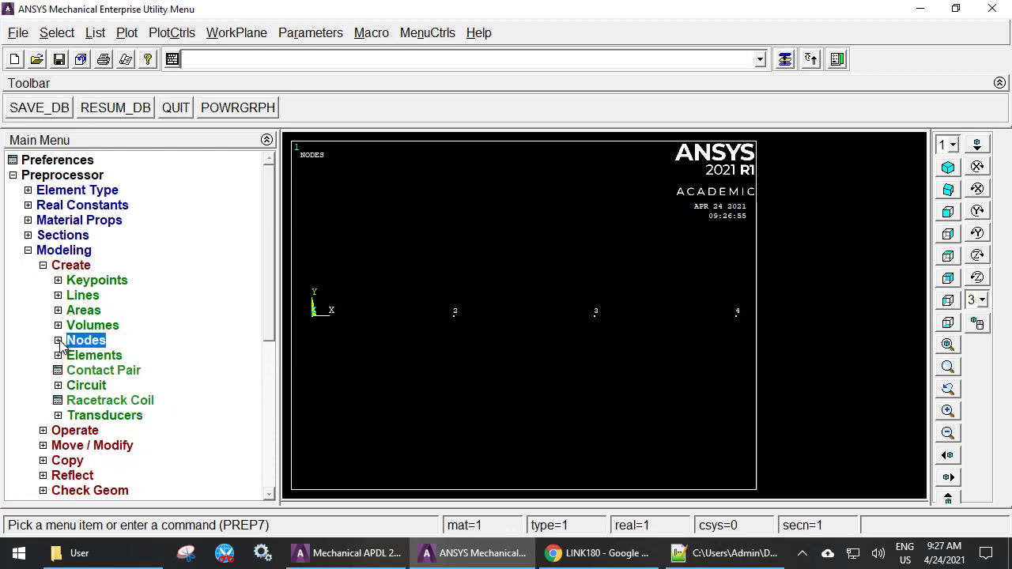
pyautogui.click(57, 356)
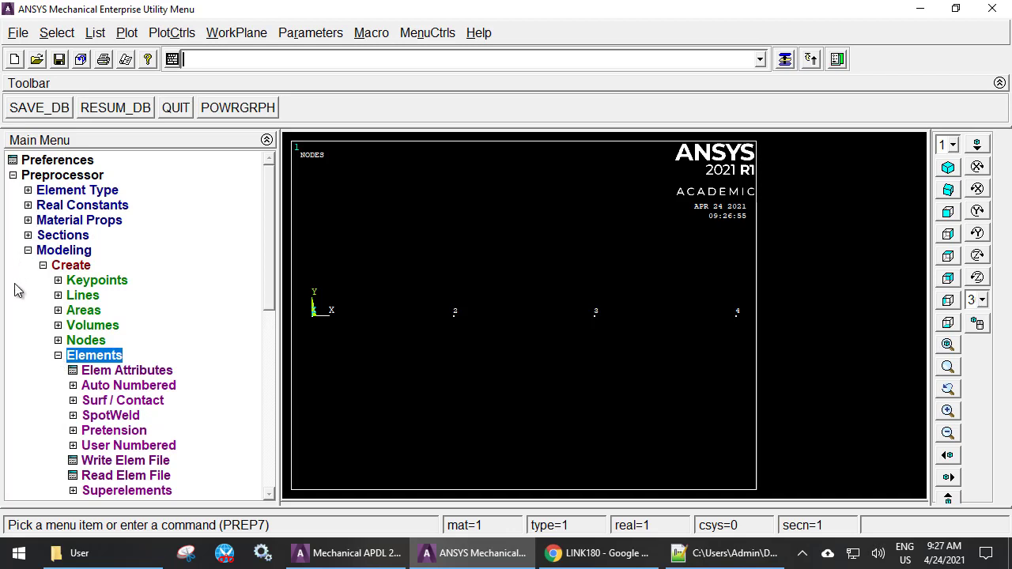
pyautogui.click(72, 385)
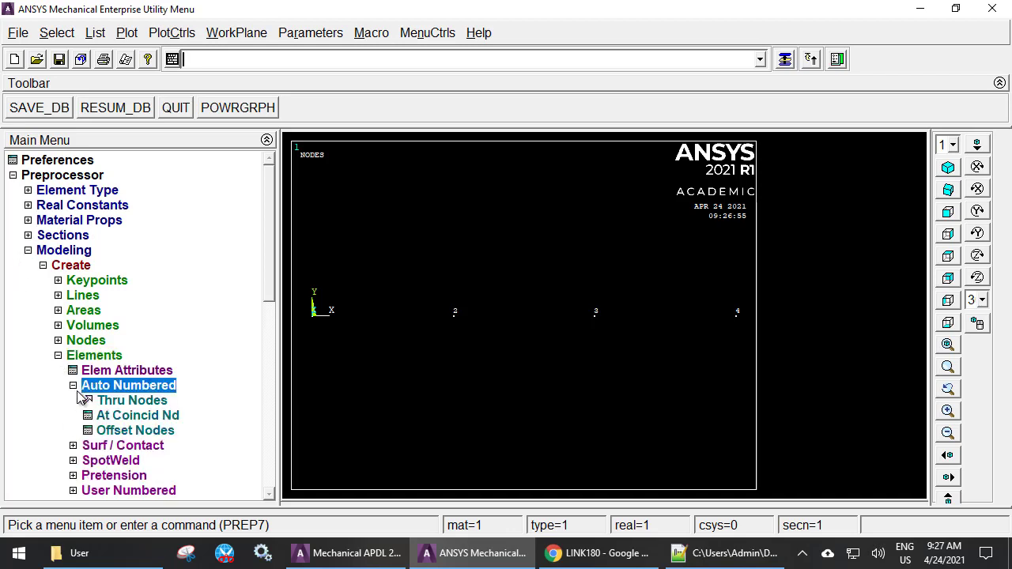
pyautogui.click(107, 401)
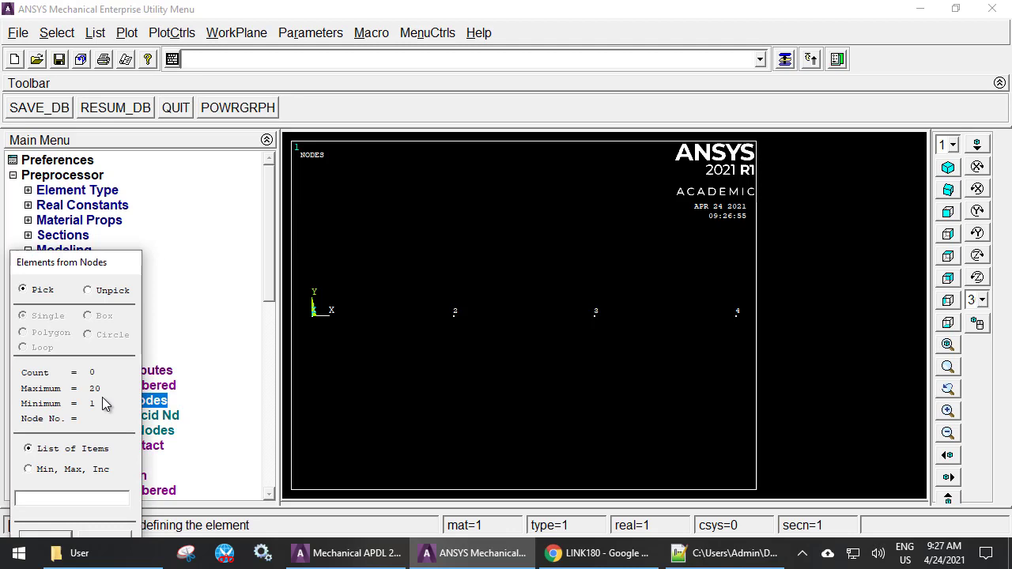
pyautogui.moveTo(110, 265); pyautogui.dragTo(216, 171)
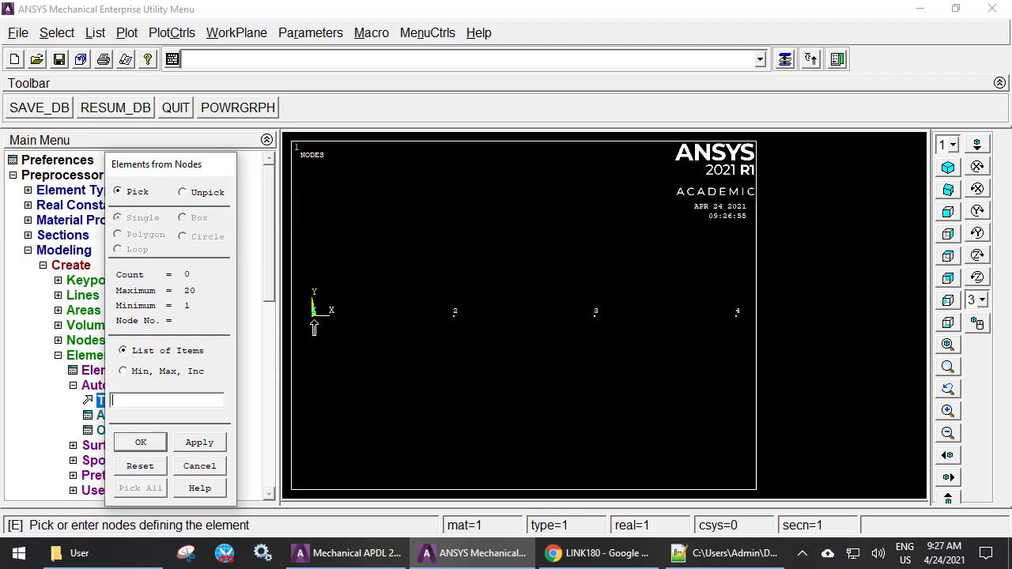
pyautogui.click(453, 320)
pyautogui.click(157, 447)
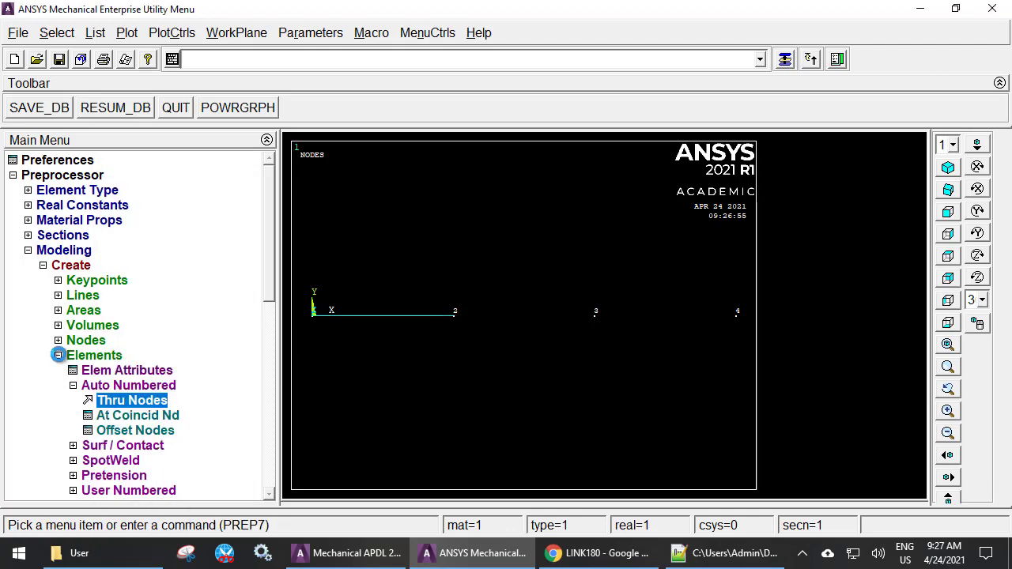
# Pick the first link element for auto-numbered element copying.
pyautogui.click(57, 354)
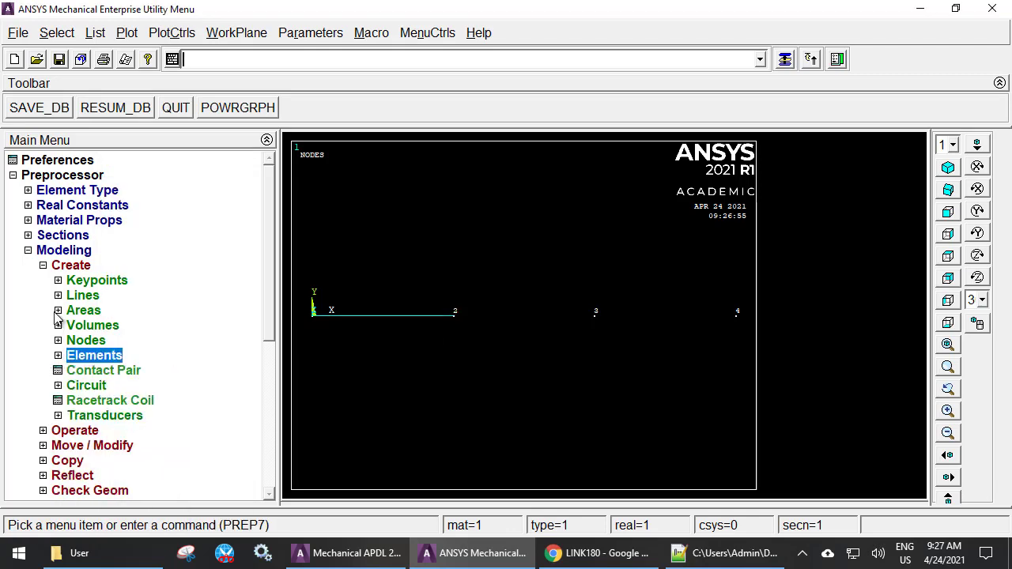
pyautogui.click(43, 267)
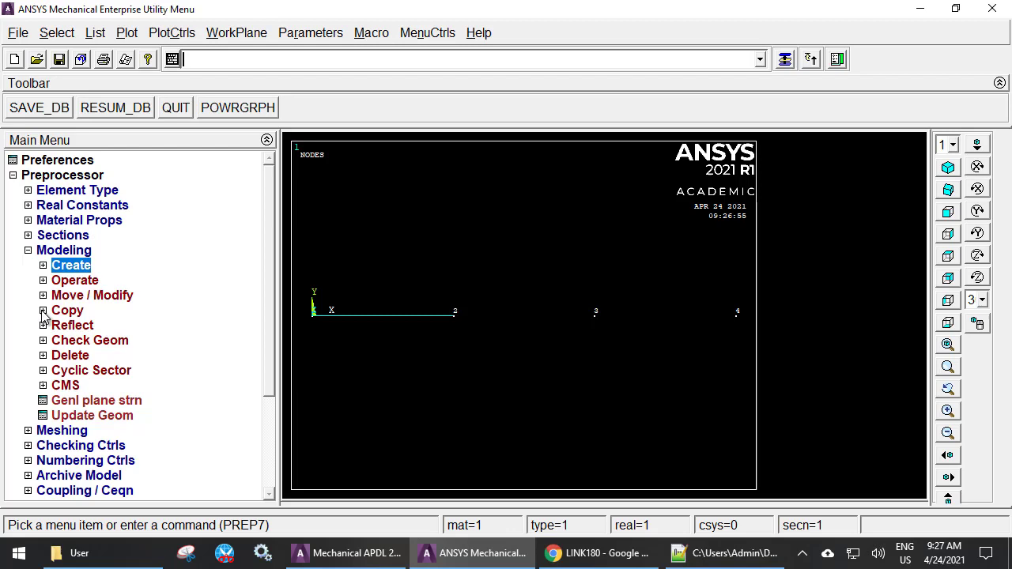
pyautogui.click(42, 310)
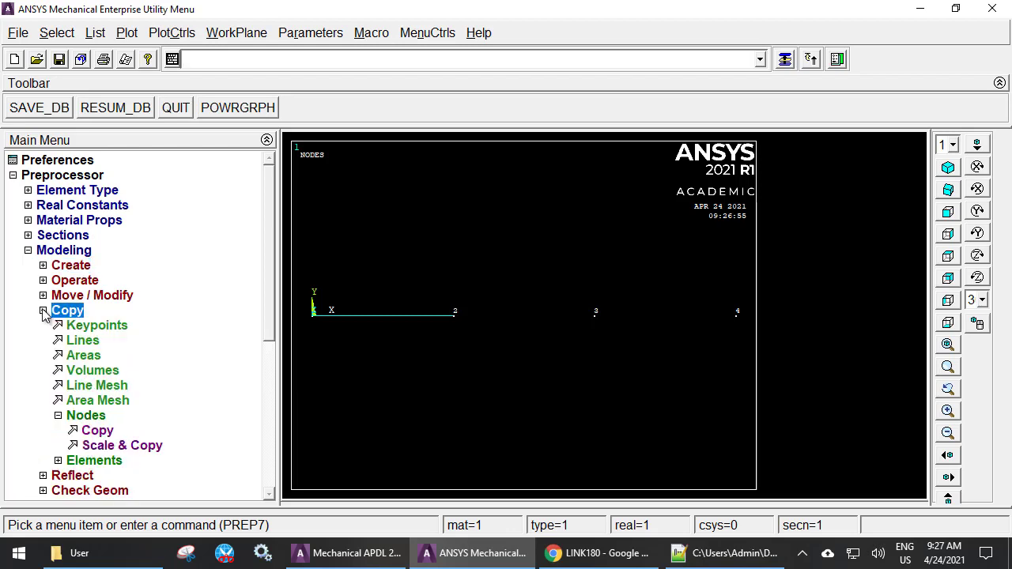
pyautogui.click(57, 416)
pyautogui.click(58, 431)
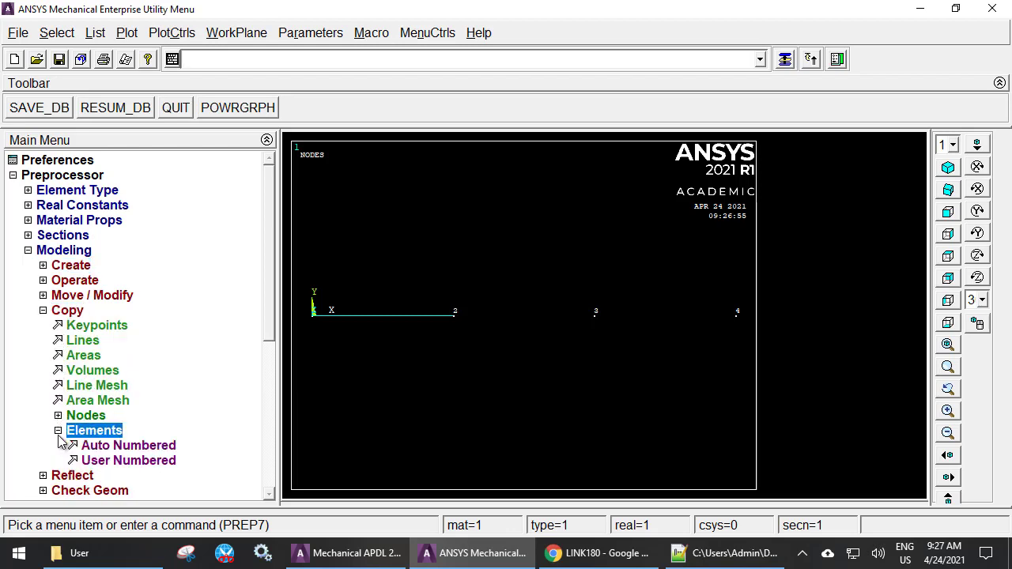
pyautogui.click(142, 448)
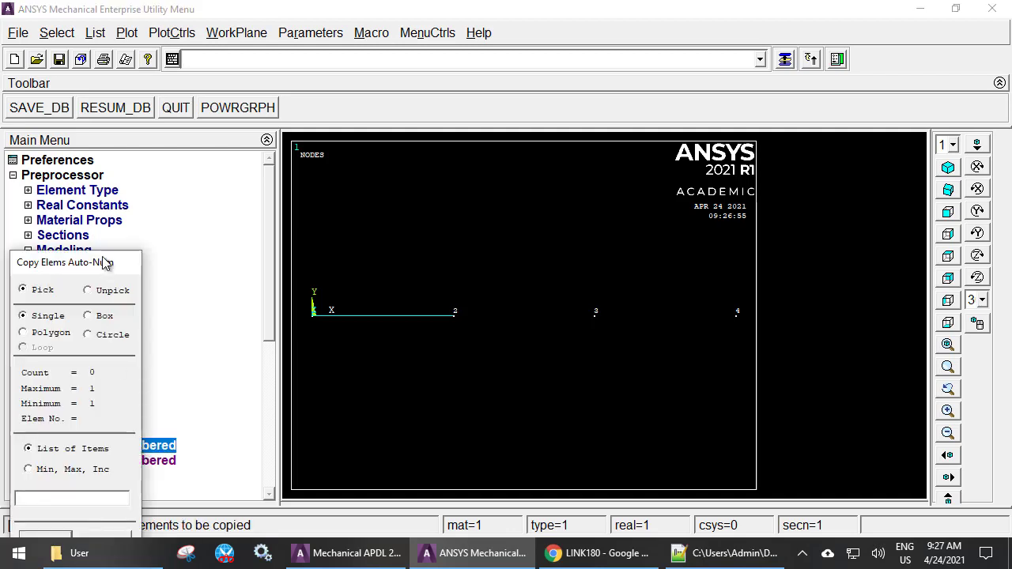
pyautogui.moveTo(118, 262); pyautogui.dragTo(217, 145)
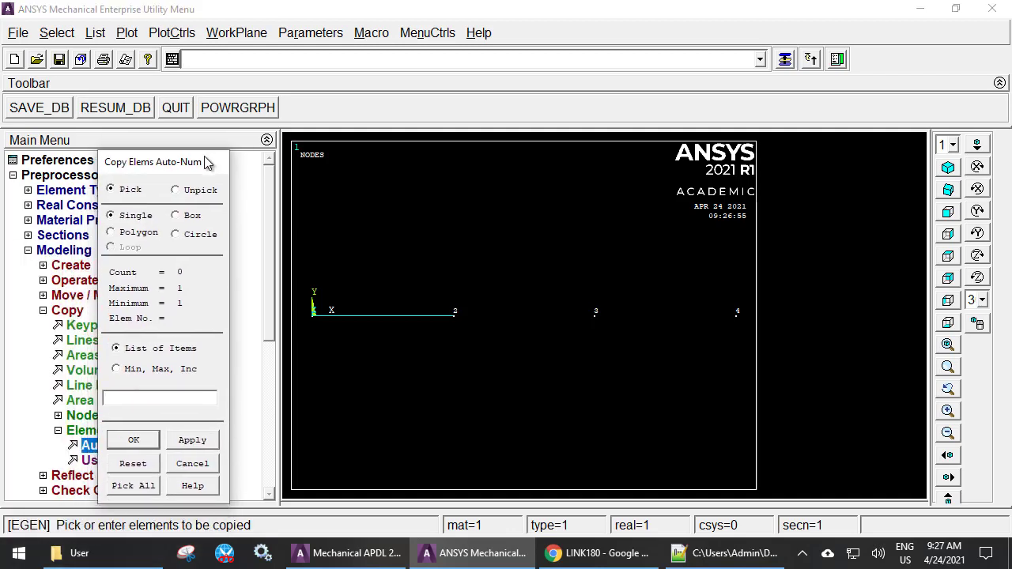
pyautogui.click(390, 324)
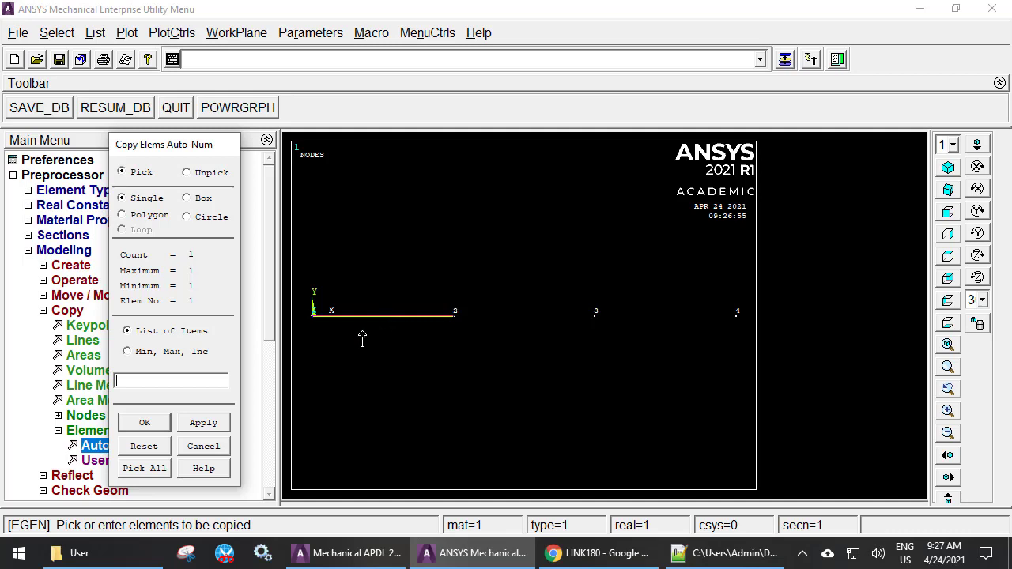
pyautogui.click(152, 423)
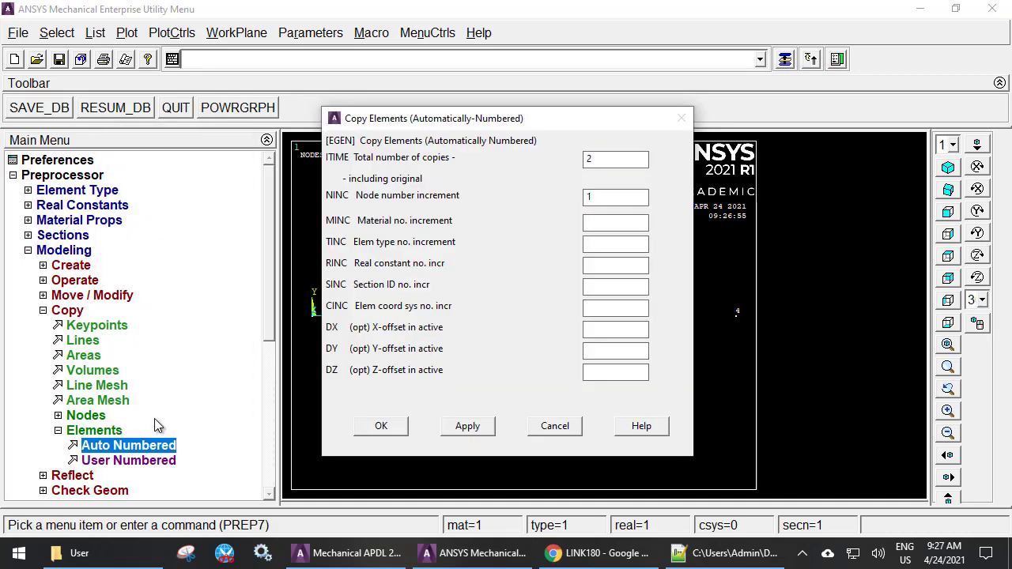
# Copy the element with 3 total copies so elements span nodes 1 to 4.
pyautogui.moveTo(594, 158); pyautogui.dragTo(583, 170)
pyautogui.write('3')
pyautogui.click(389, 431)
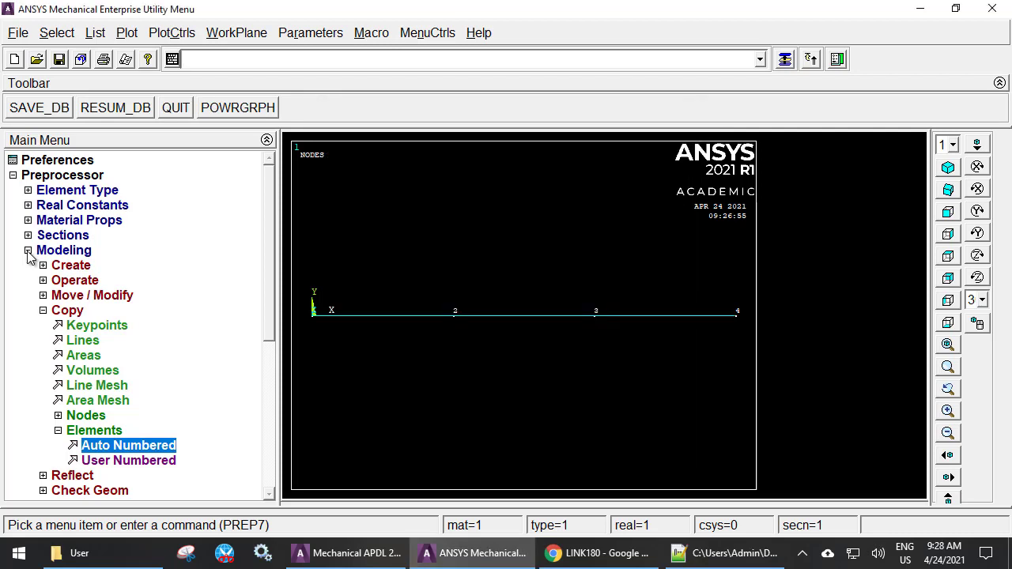
pyautogui.click(28, 250)
pyautogui.click(14, 175)
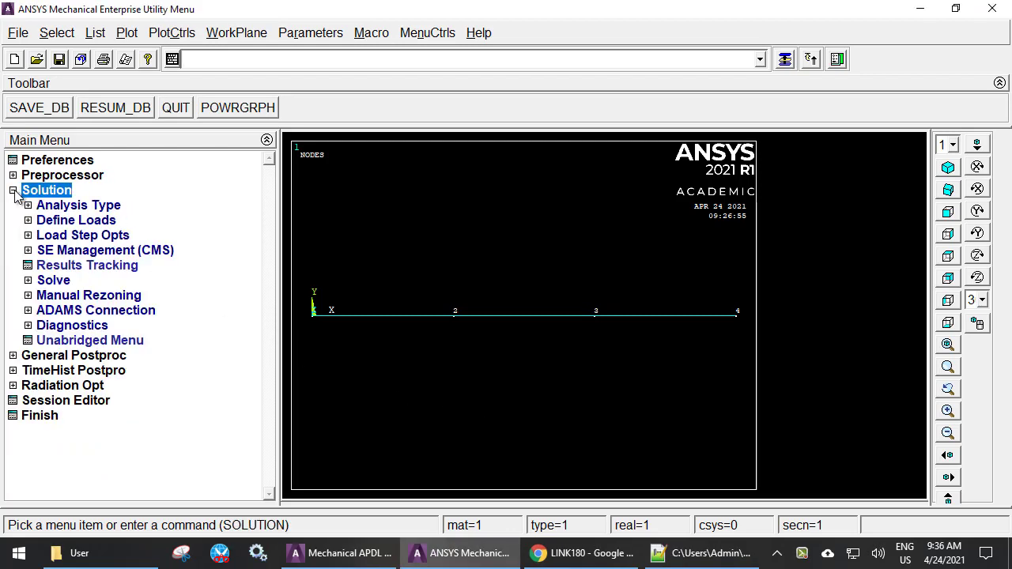
# Constrain all degrees of freedom at node 1.
pyautogui.click(28, 221)
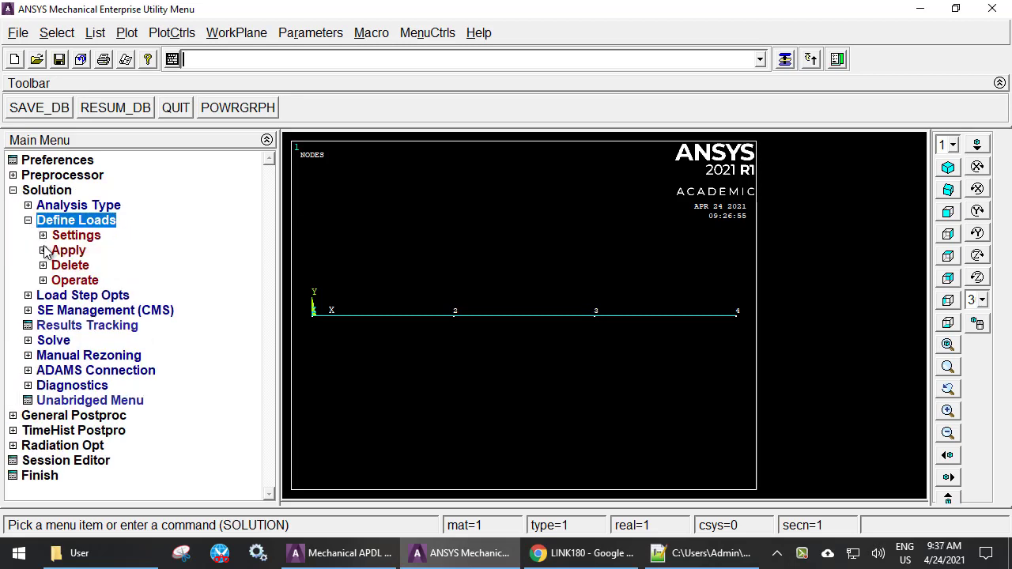
pyautogui.click(44, 250)
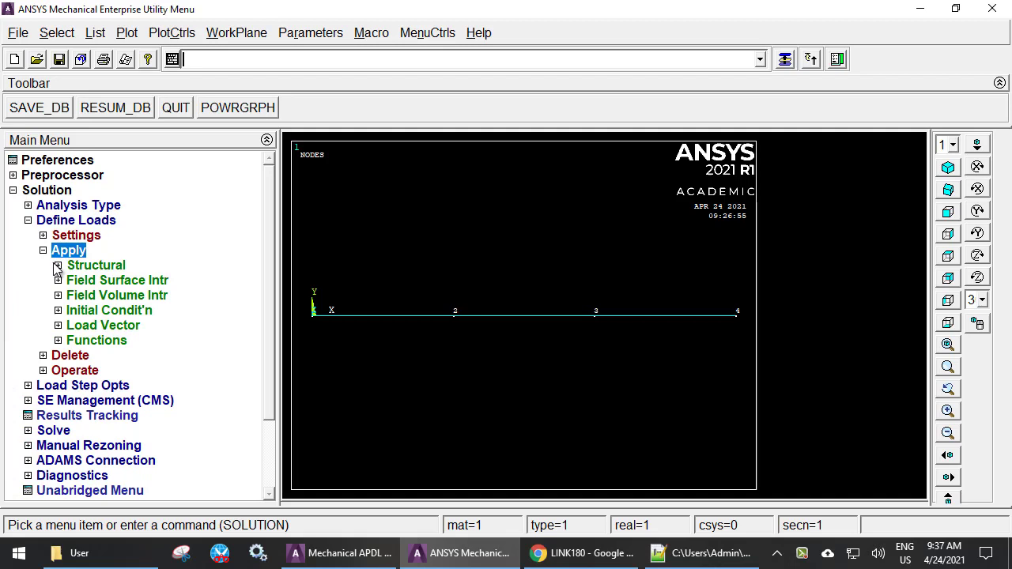
pyautogui.click(58, 266)
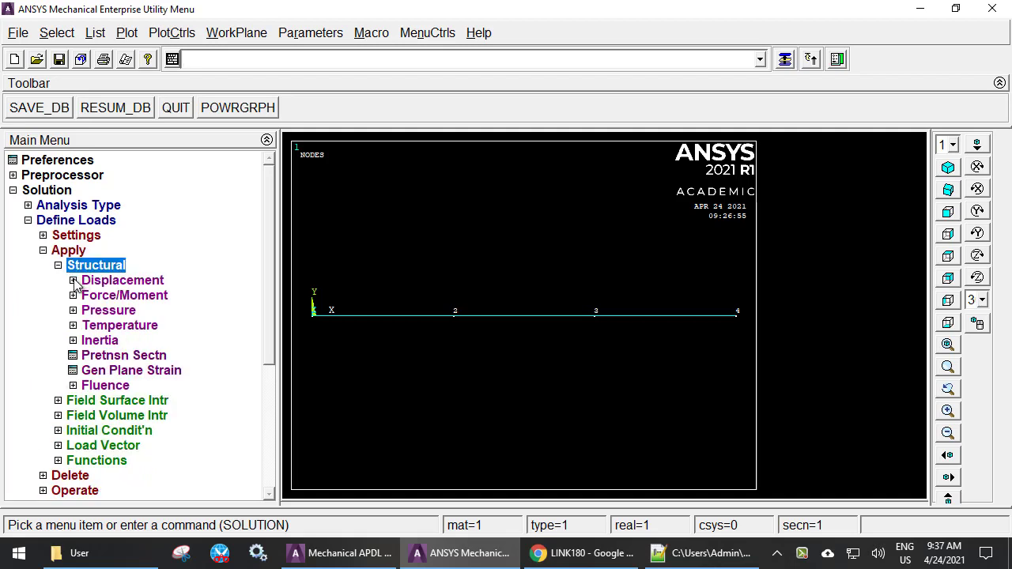
pyautogui.click(73, 281)
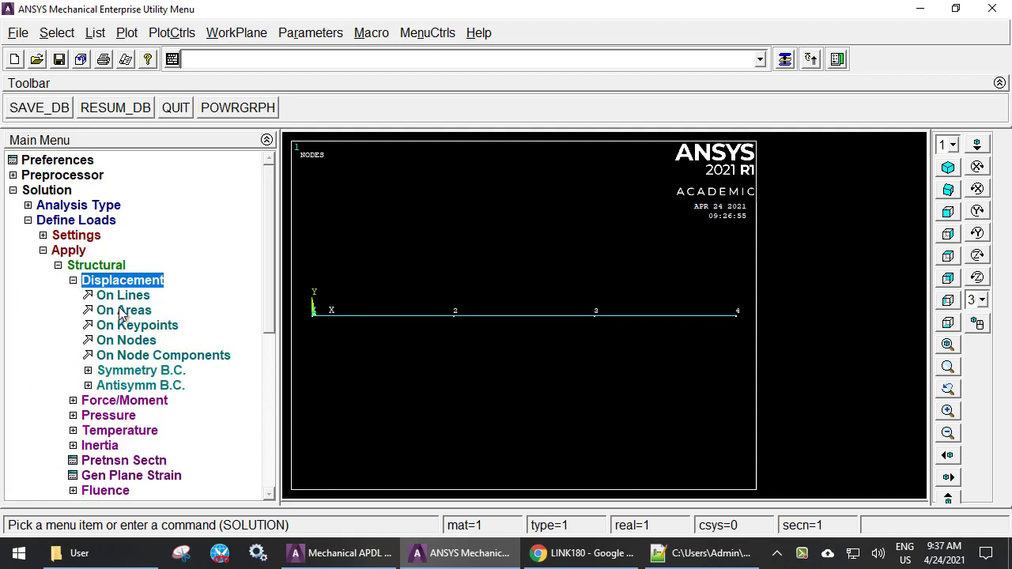
pyautogui.click(126, 340)
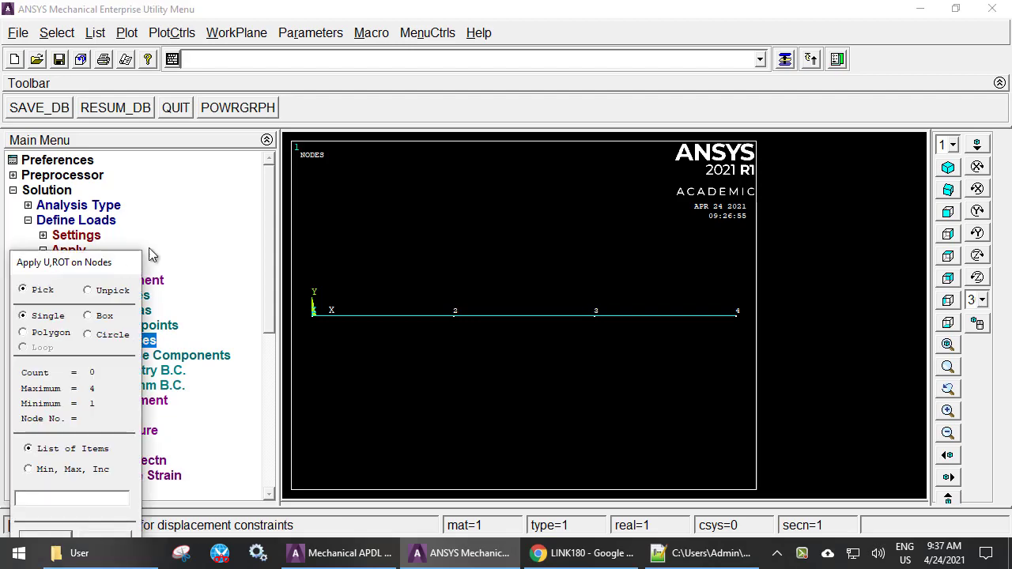
pyautogui.click(313, 314)
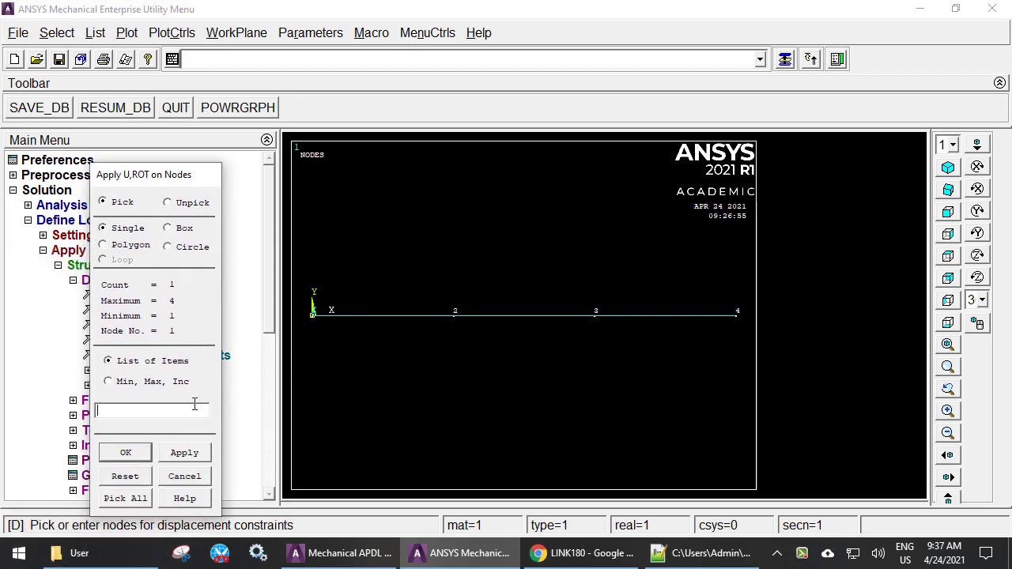
pyautogui.click(128, 453)
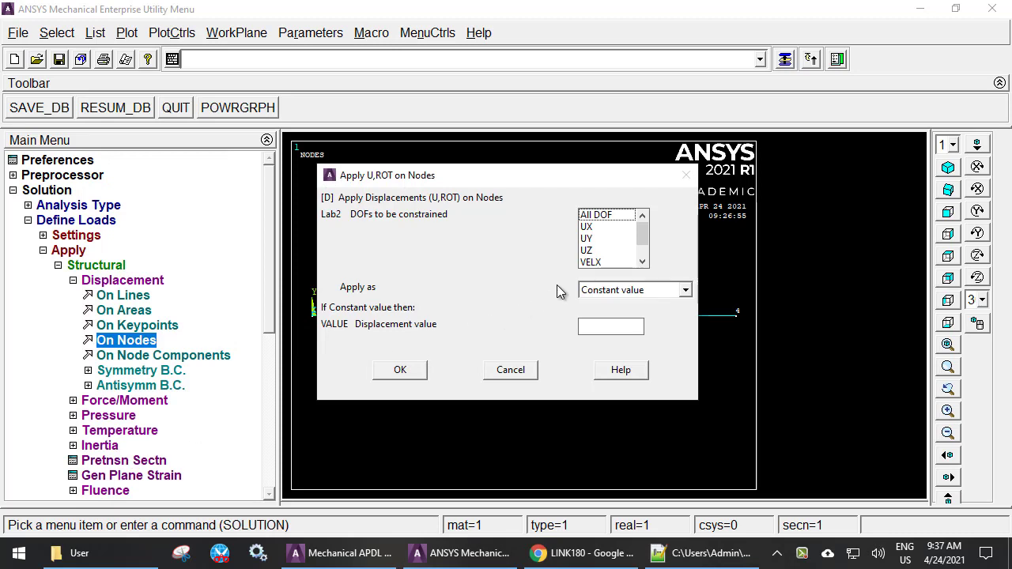
pyautogui.click(605, 216)
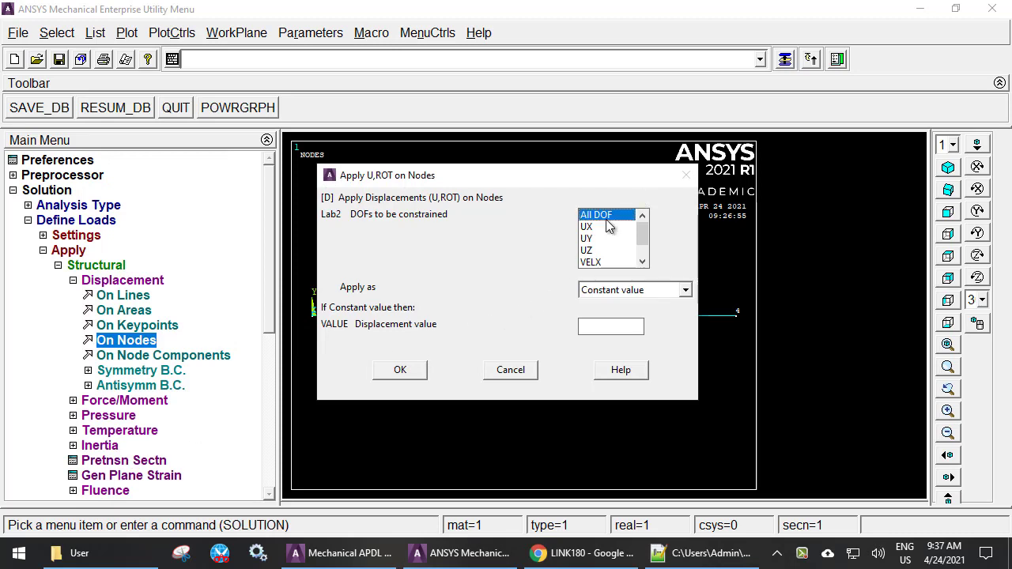
pyautogui.click(413, 371)
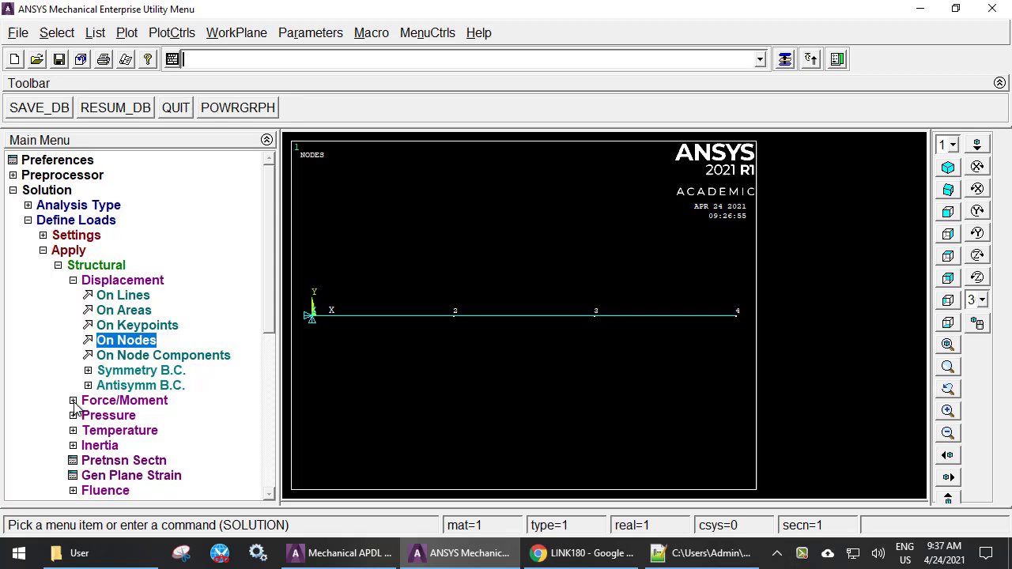
pyautogui.click(73, 401)
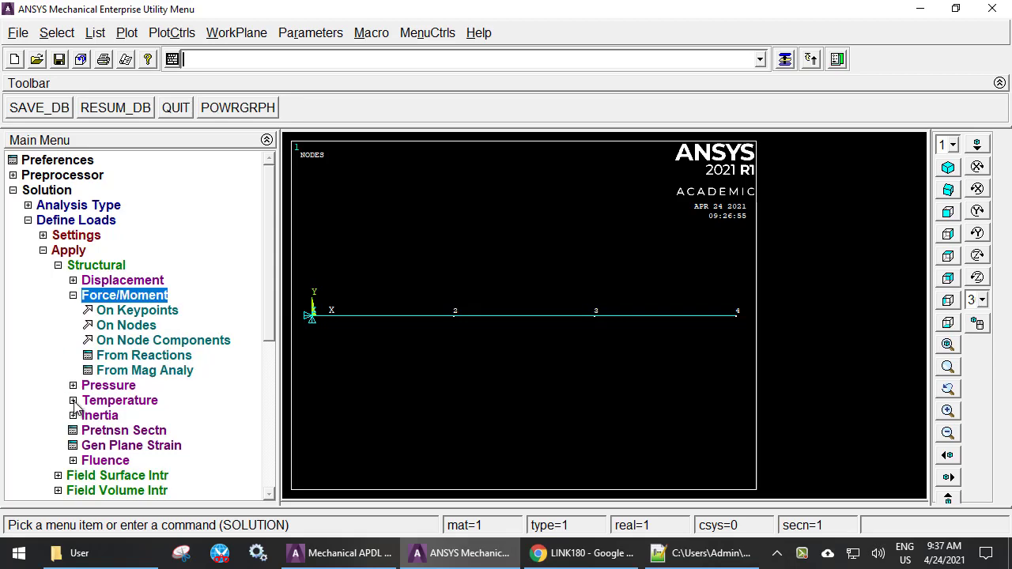
# Apply a 100000 FX force at node 4.
pyautogui.click(141, 330)
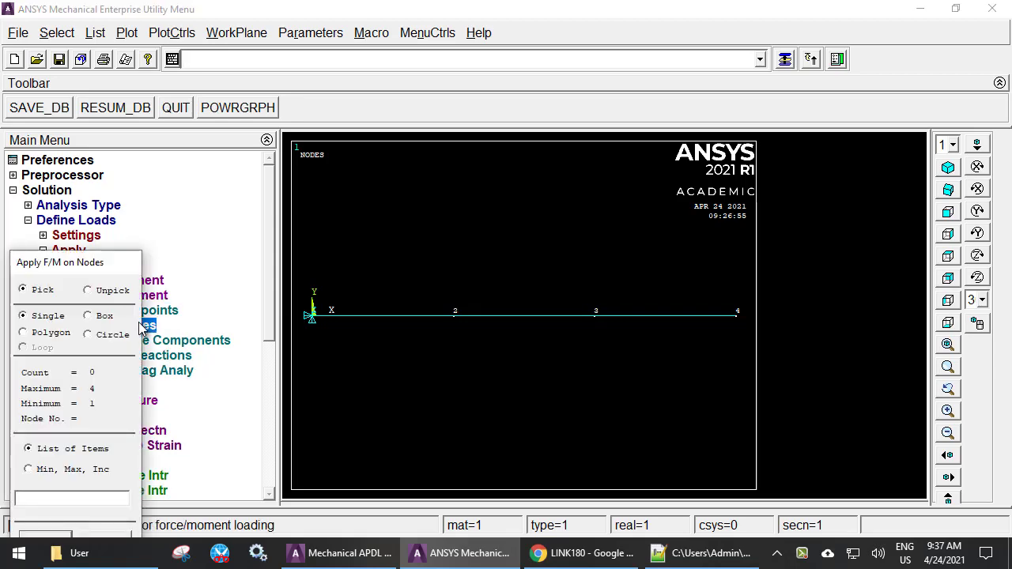
pyautogui.moveTo(136, 268); pyautogui.dragTo(209, 156)
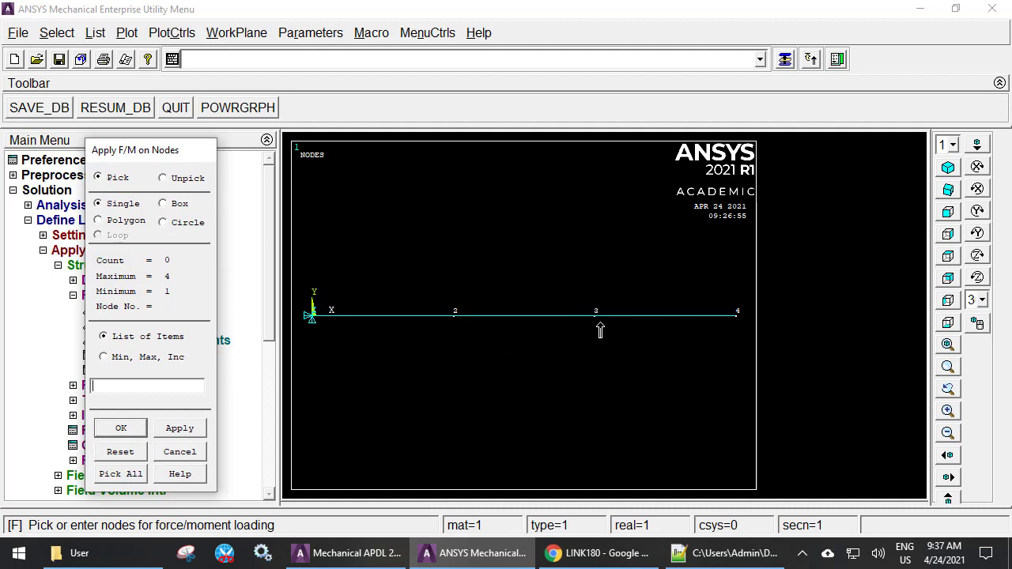
pyautogui.click(735, 316)
pyautogui.click(130, 429)
pyautogui.click(618, 301)
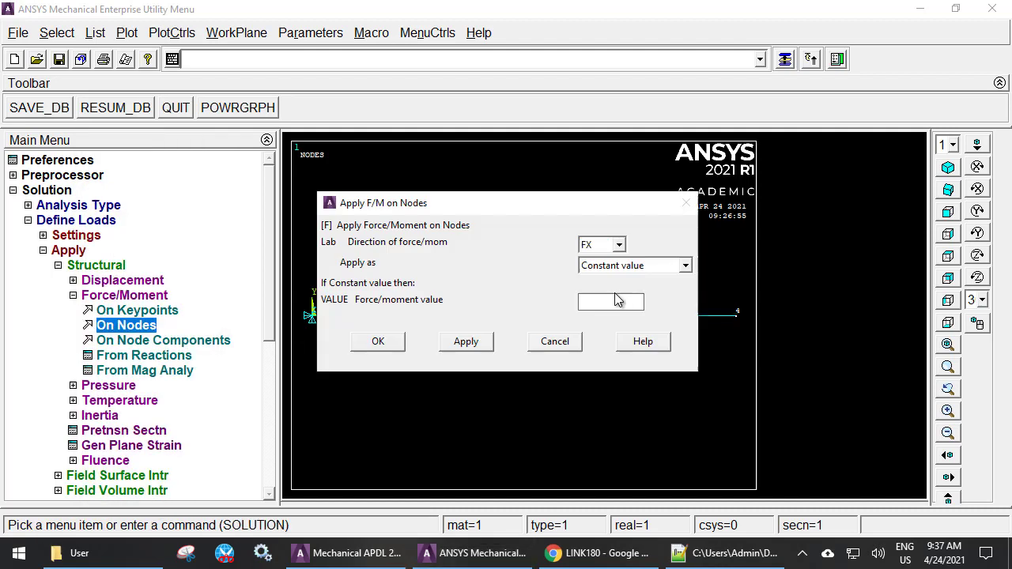
pyautogui.write('1000')
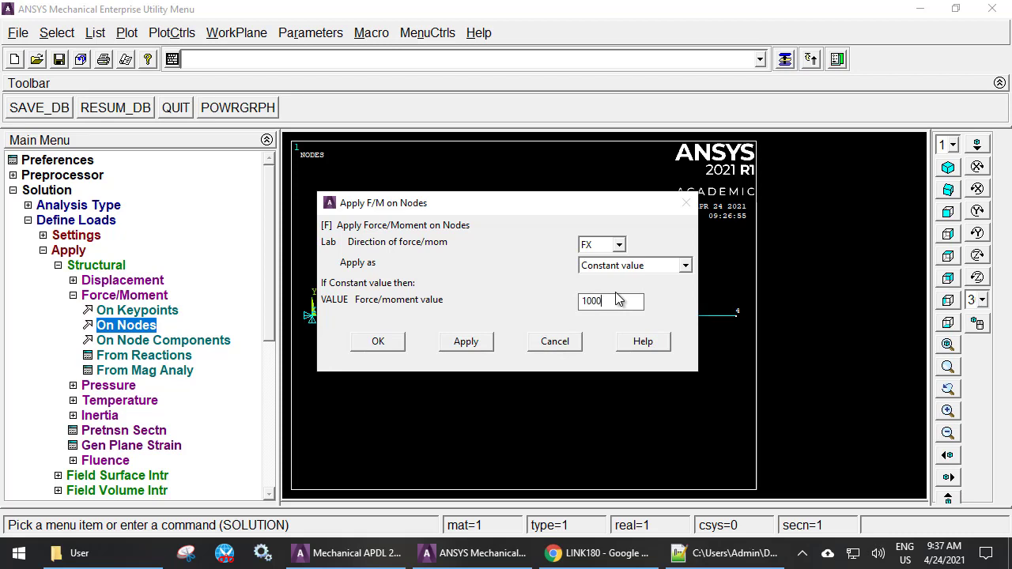
pyautogui.write('00')
pyautogui.click(385, 342)
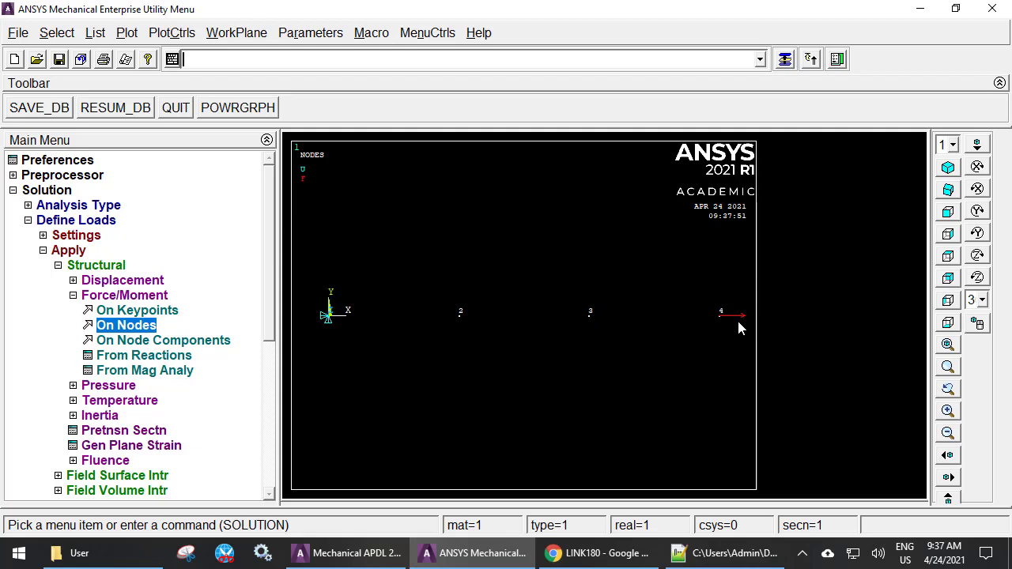
# Solve the current load step and dismiss the solution note and status window.
pyautogui.click(28, 221)
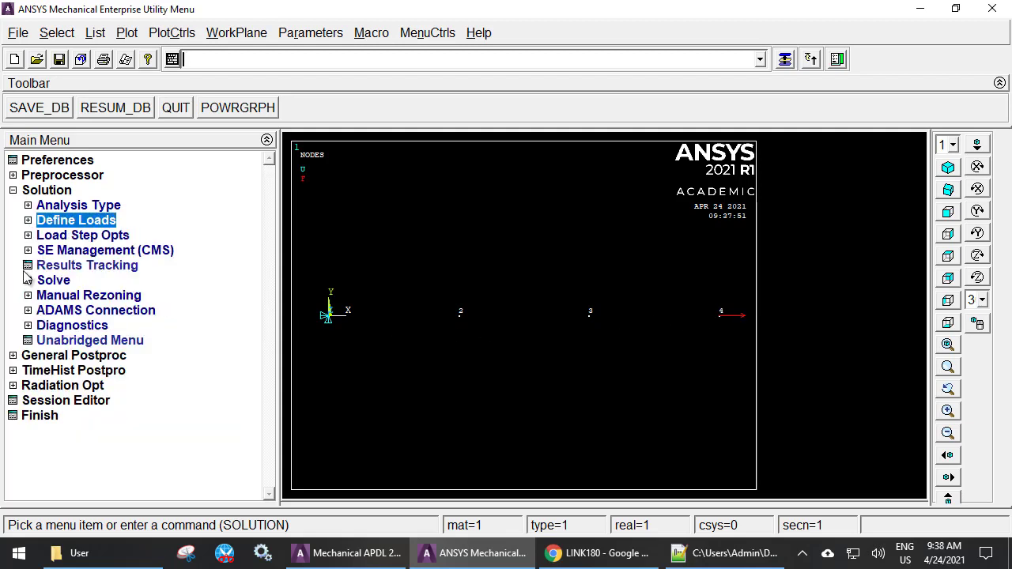
pyautogui.click(27, 281)
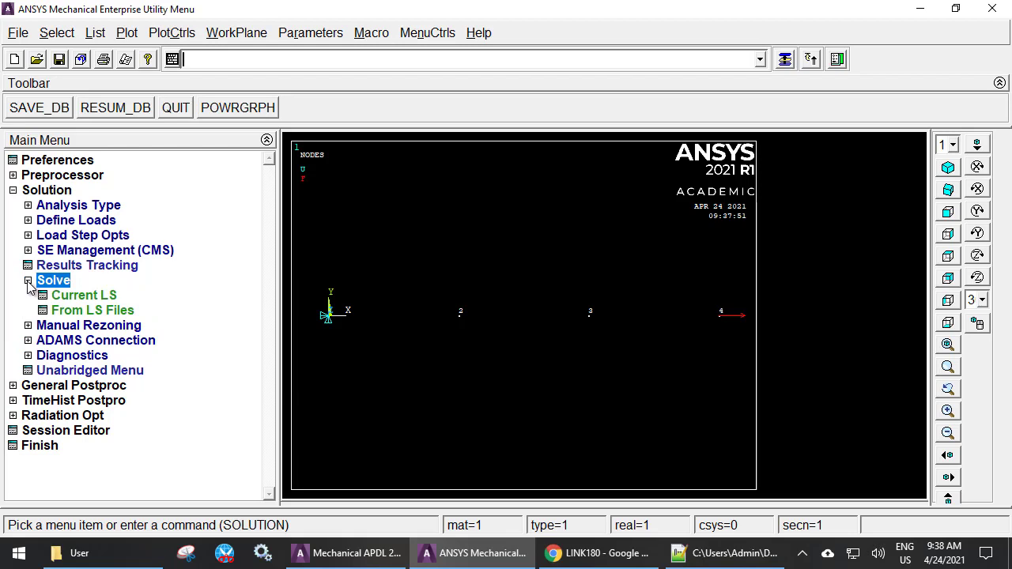
pyautogui.click(102, 299)
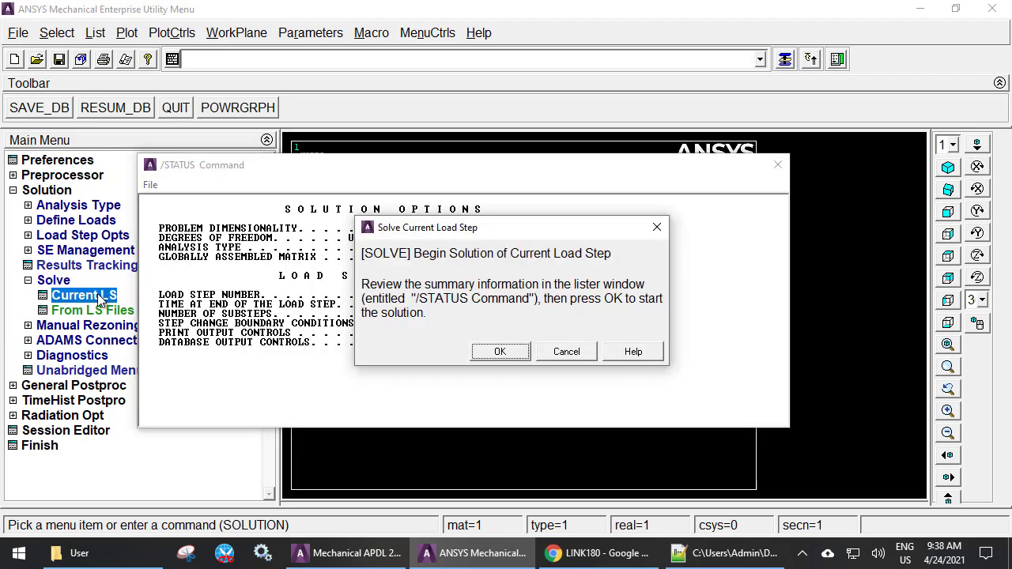
pyautogui.click(500, 352)
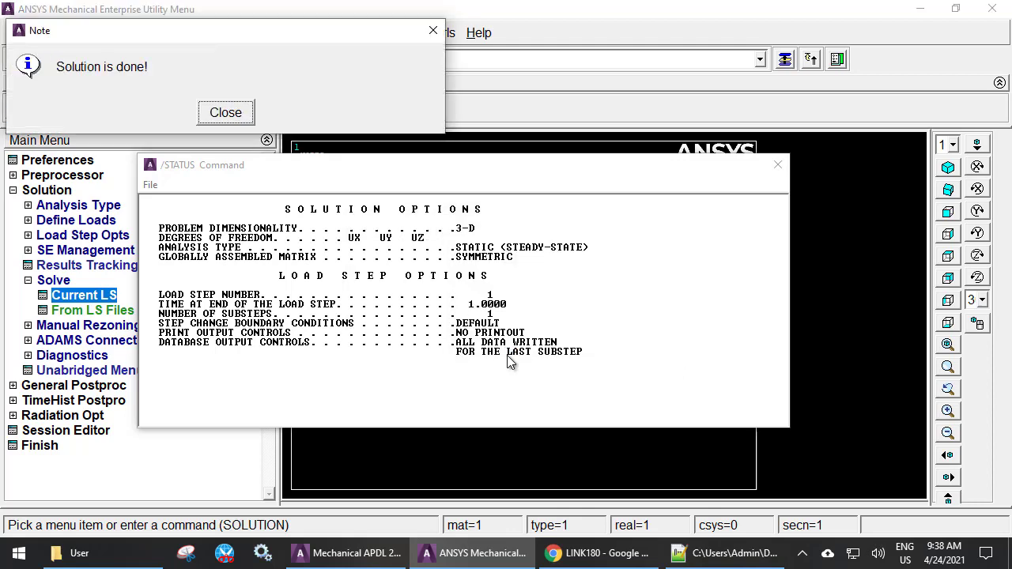
pyautogui.click(229, 113)
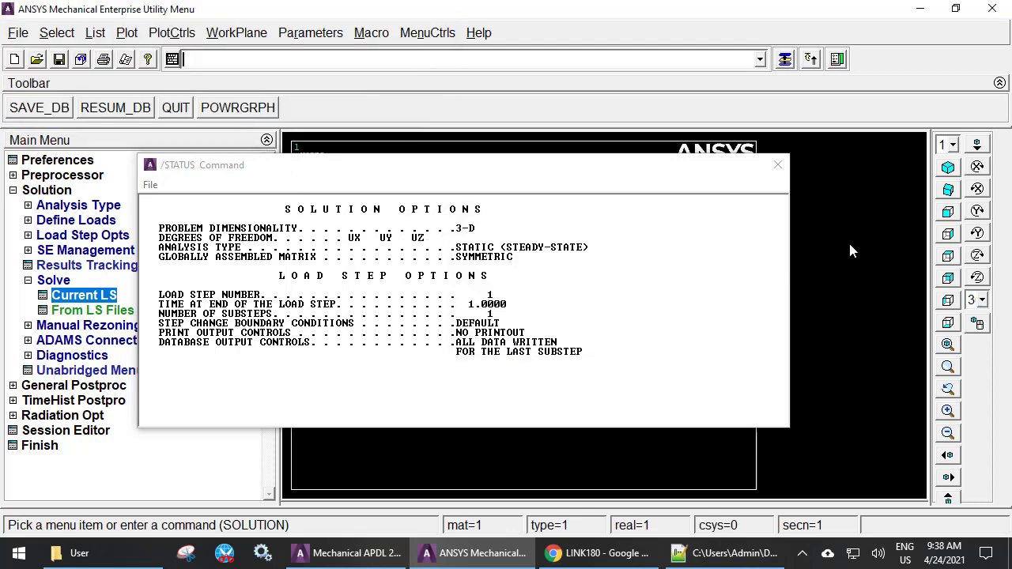
pyautogui.click(778, 165)
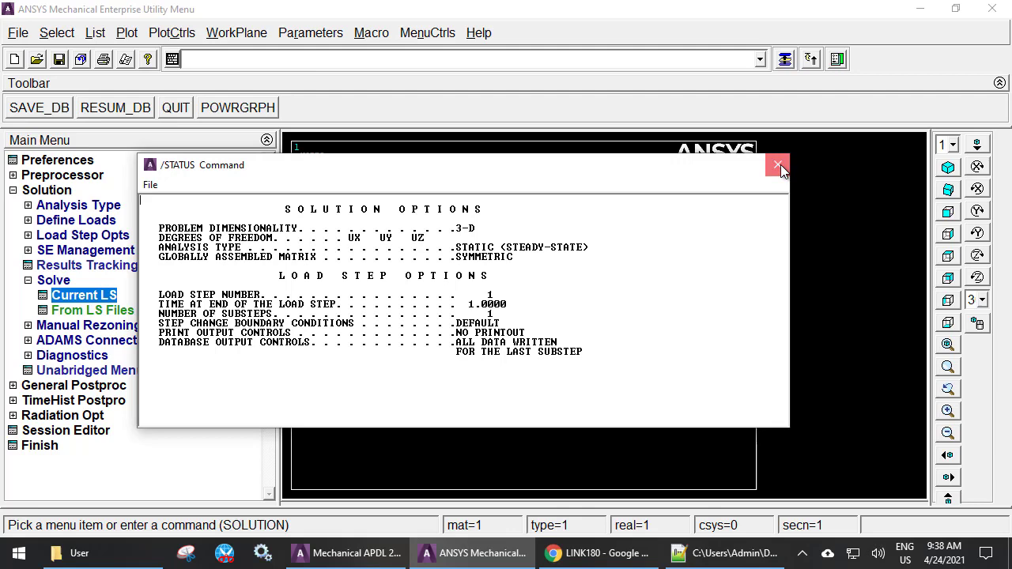
pyautogui.click(12, 190)
pyautogui.click(13, 205)
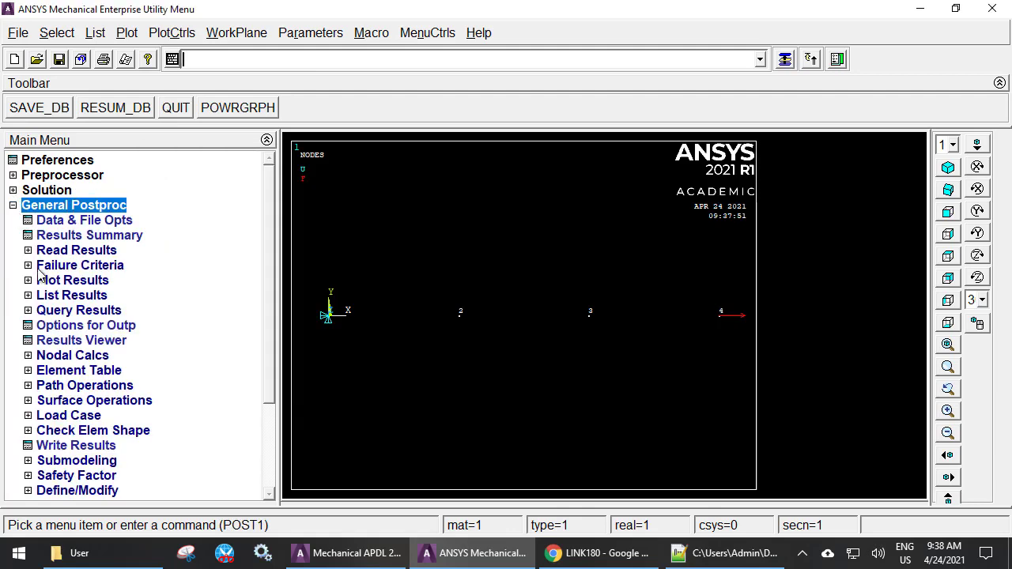
# List nodal UX displacements, ranging from 0 at node 1 to 5.8946 at node 4.
pyautogui.click(29, 294)
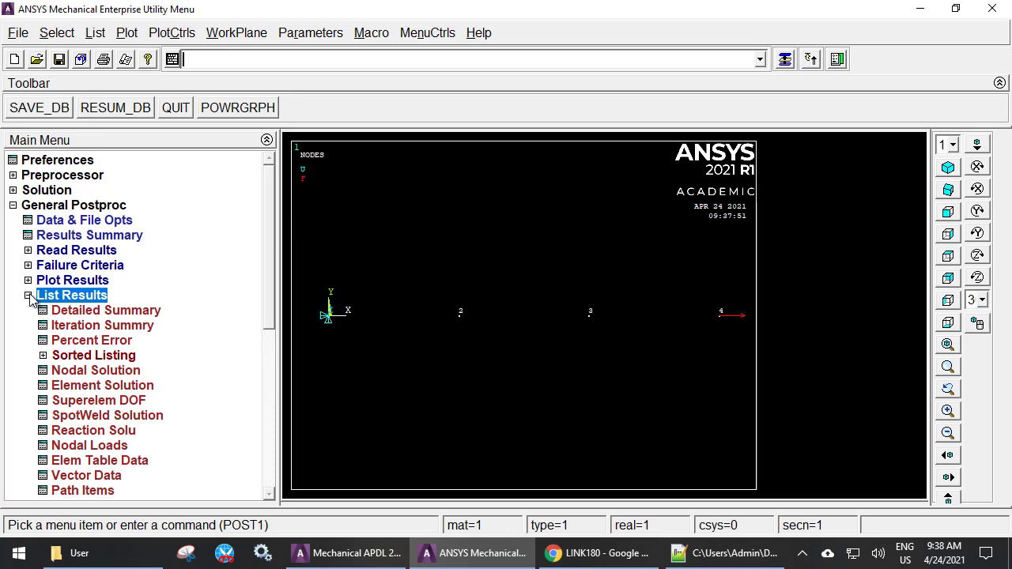
pyautogui.click(97, 371)
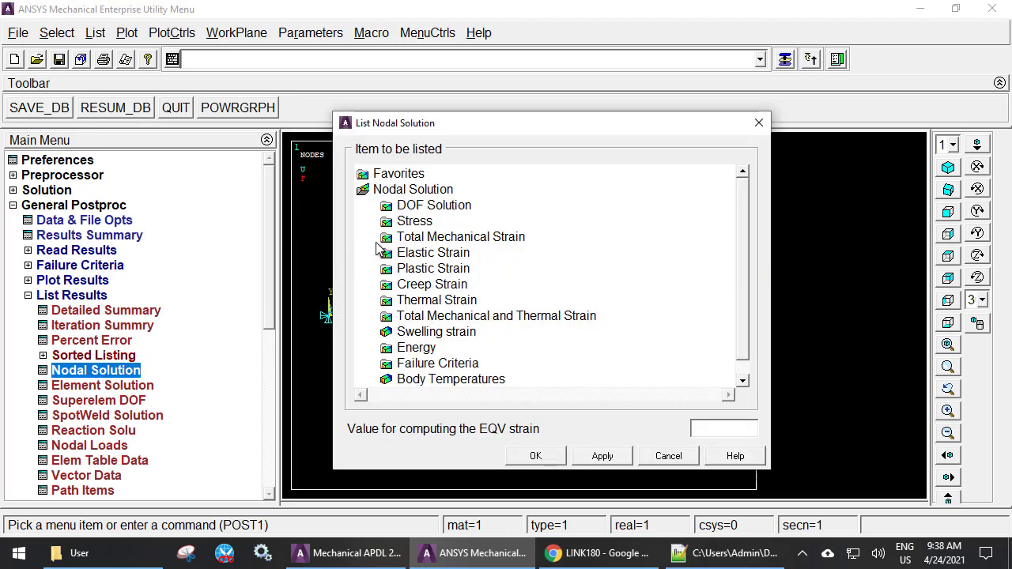
pyautogui.doubleClick(448, 208)
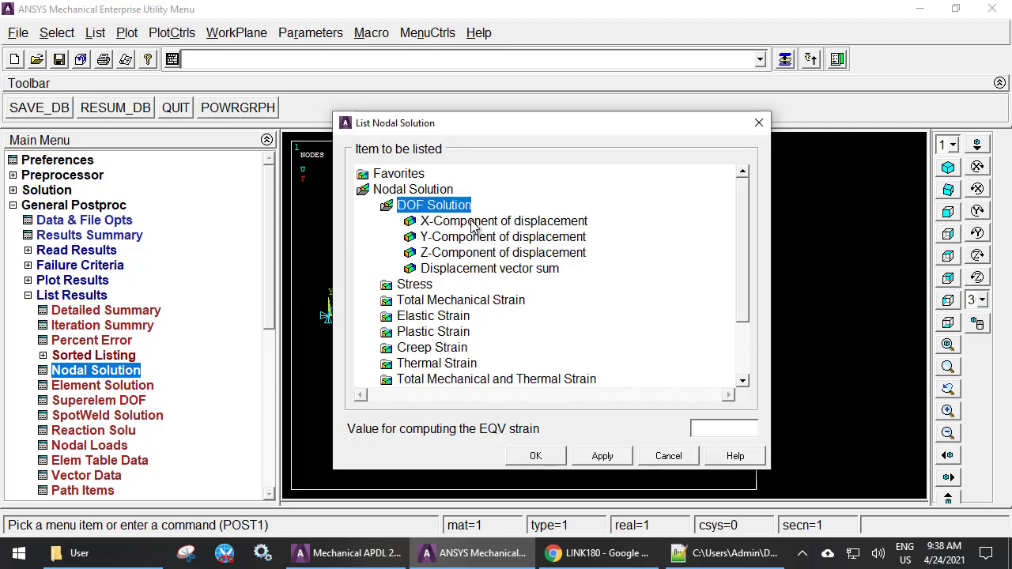
pyautogui.click(473, 224)
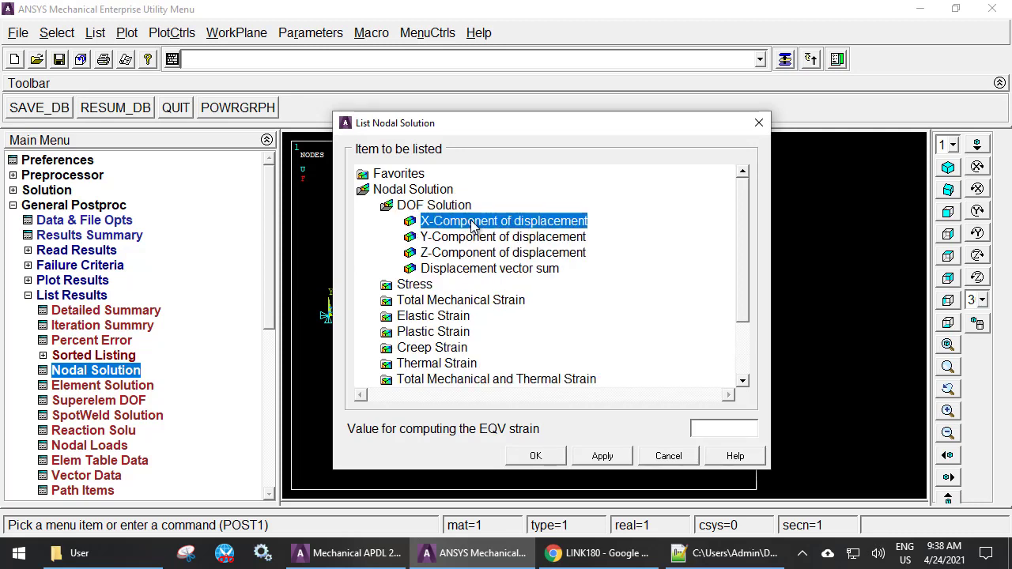
pyautogui.click(543, 458)
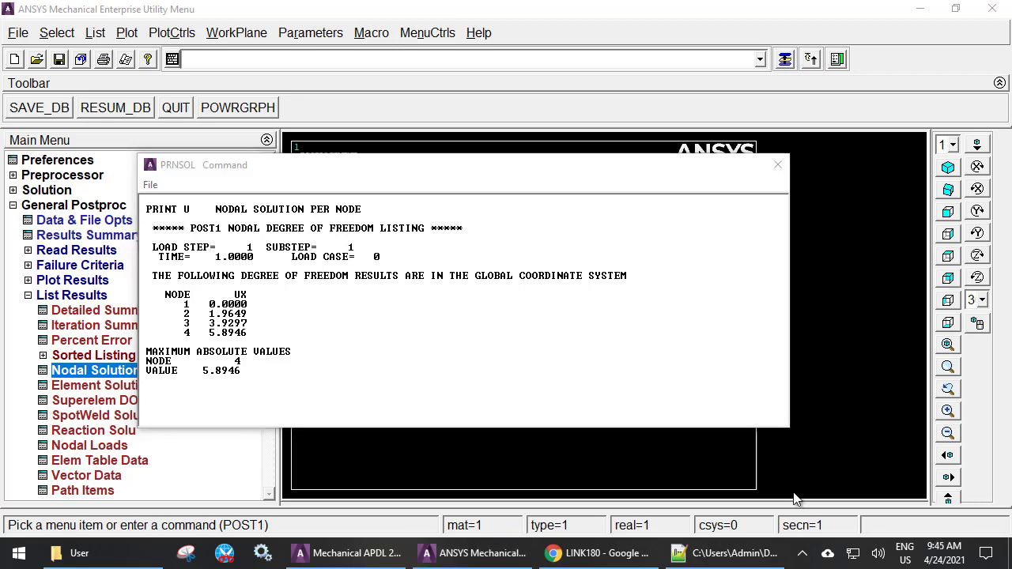
pyautogui.click(777, 164)
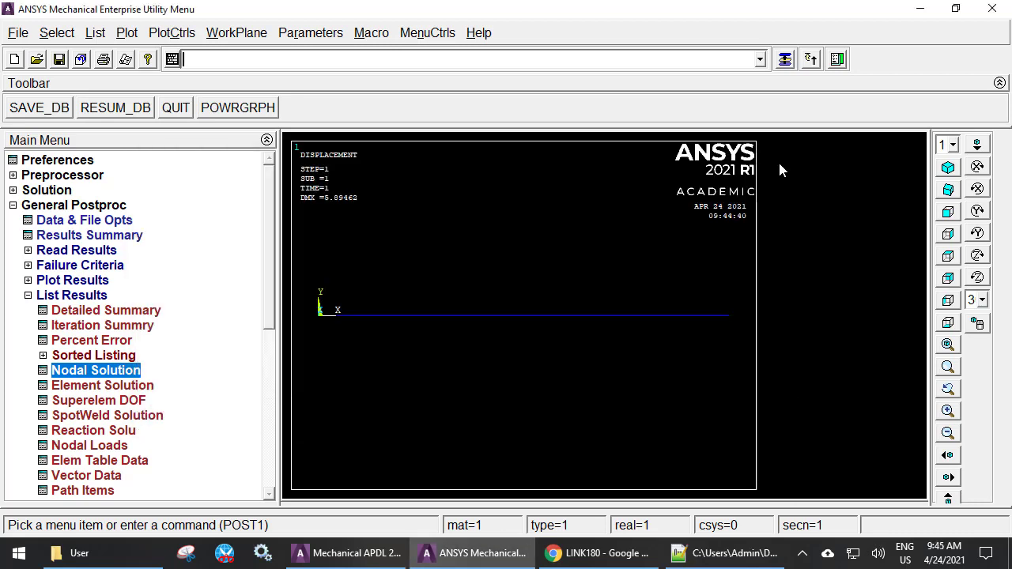
# Plot the rod's deformed shape with Def + undeformed, showing maximum displacement 5.89462.
pyautogui.click(29, 295)
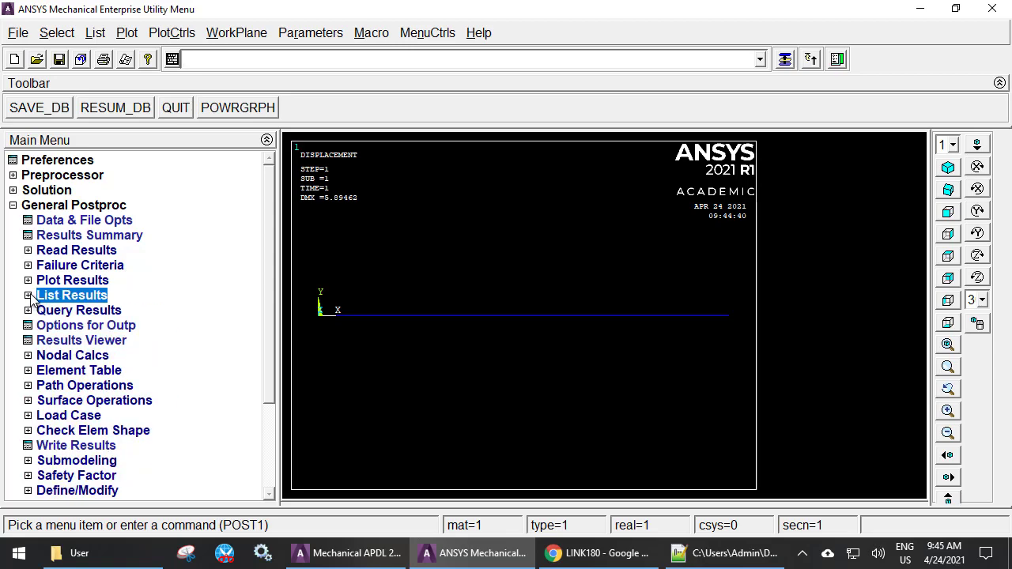
pyautogui.click(71, 296)
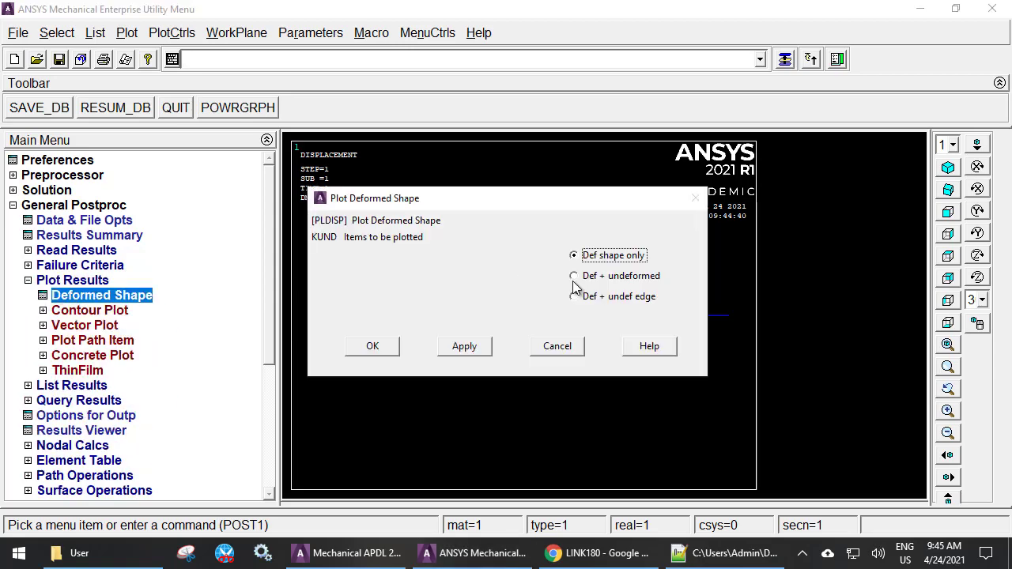
pyautogui.click(592, 285)
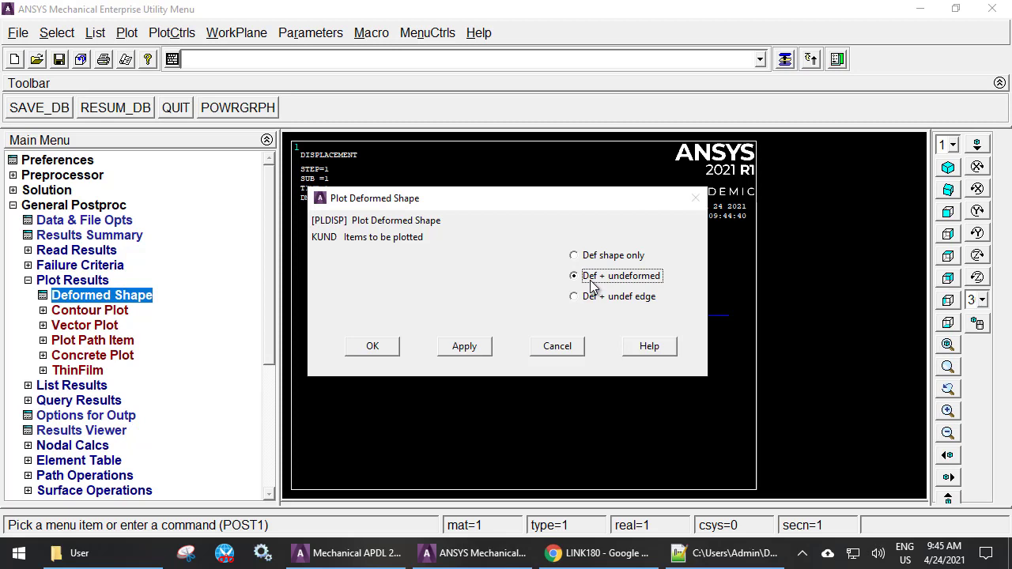
pyautogui.click(396, 351)
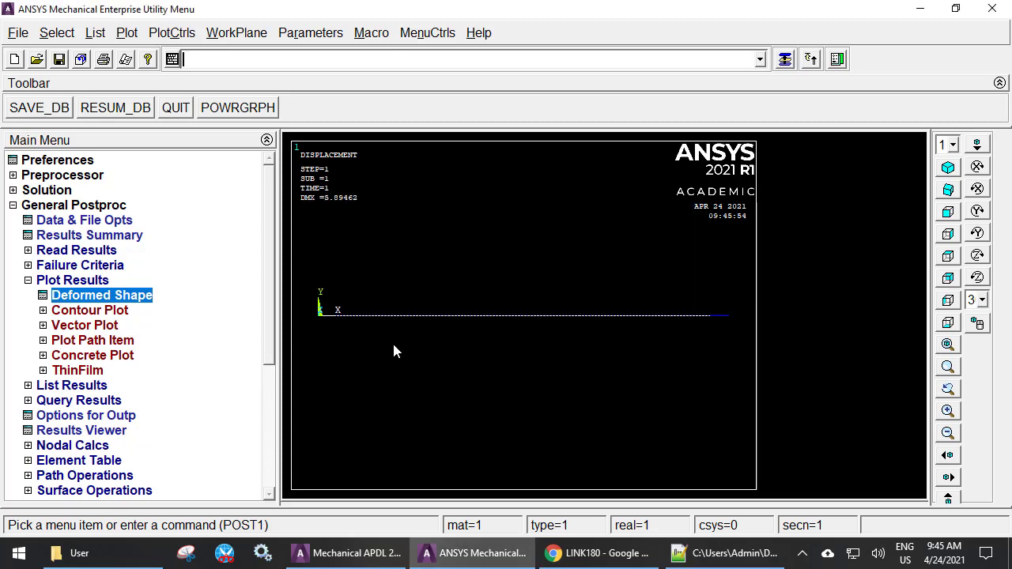